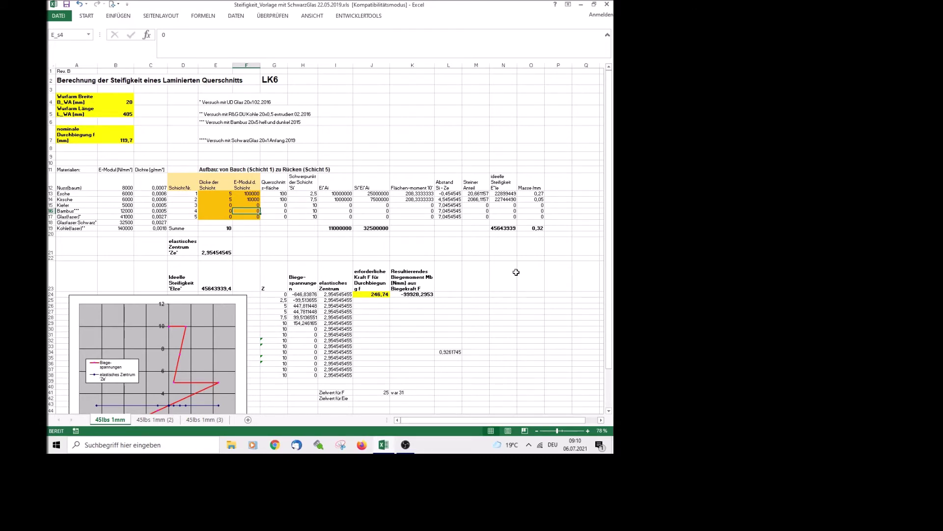
- Set layer 1 to a thickness of 1 mm and link its E-modulus to the Glas(faser) material value
scroll(516, 272, down, 2)
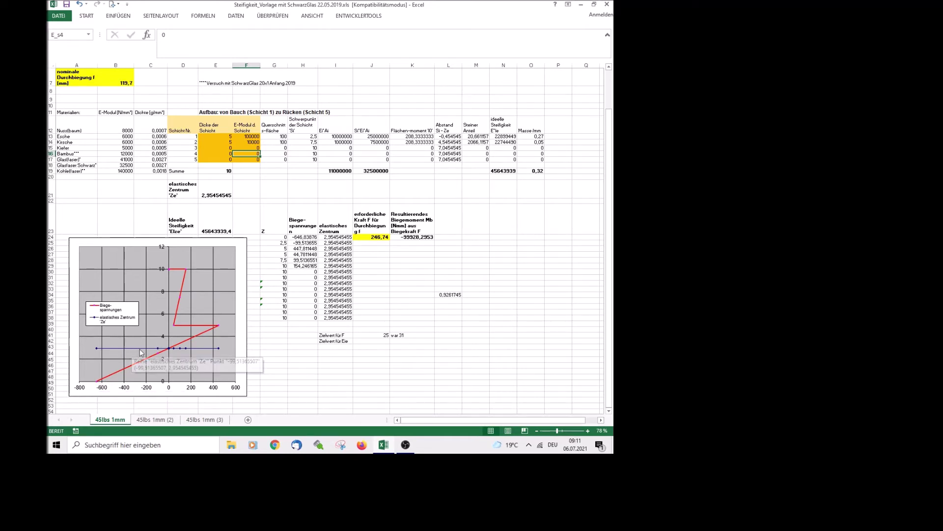
mouse_move(214, 352)
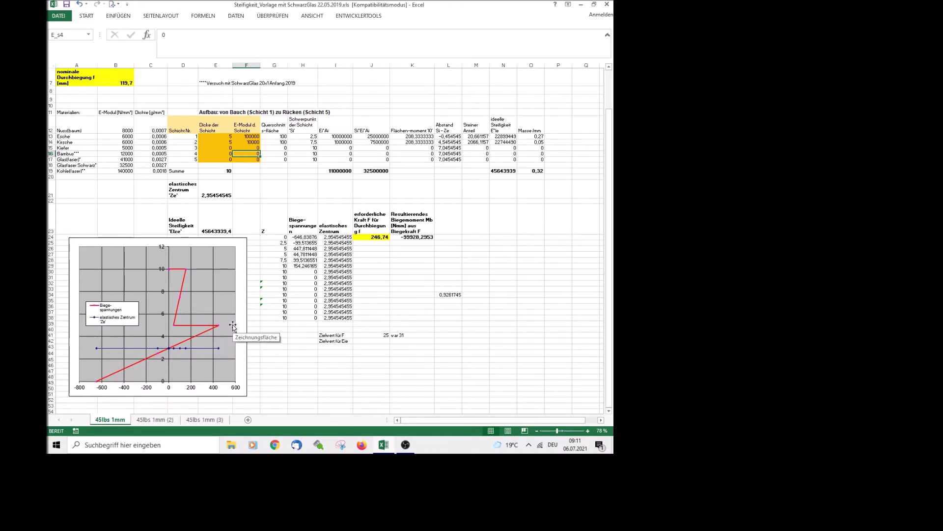
mouse_move(218, 327)
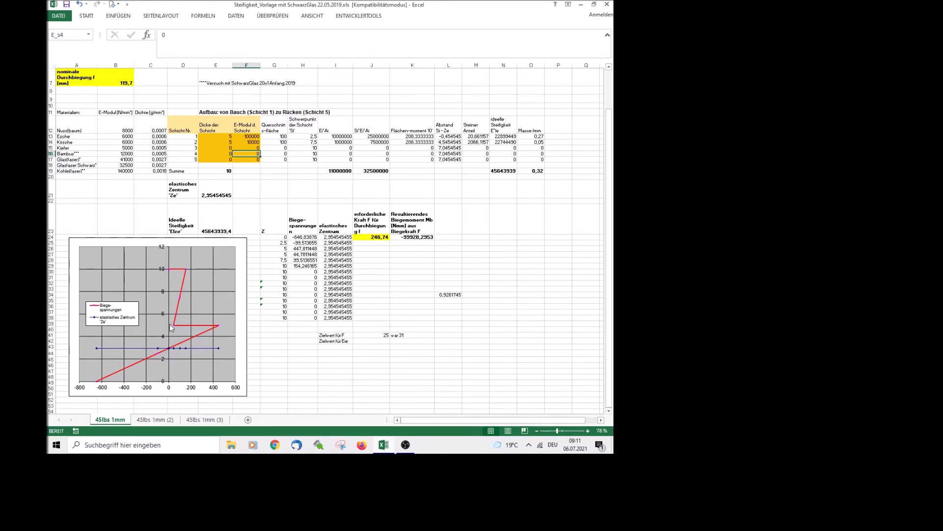
mouse_move(187, 274)
click(225, 136)
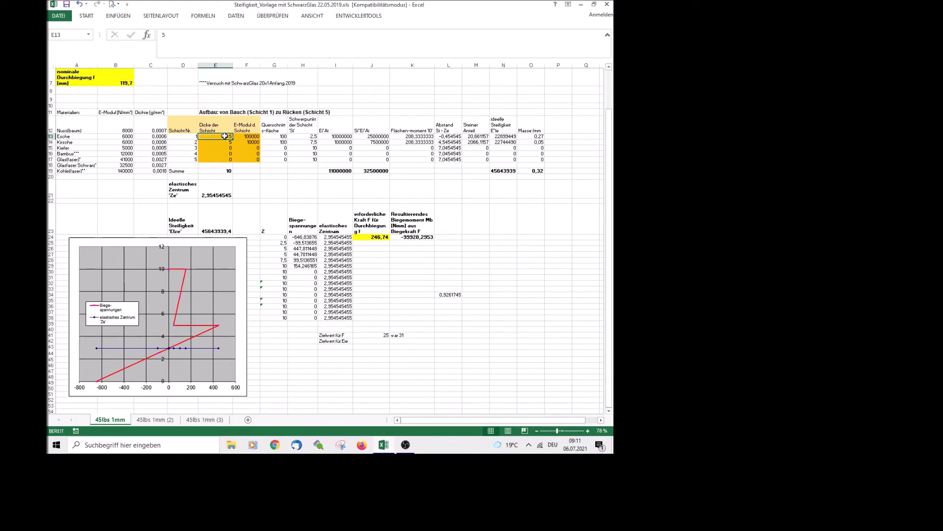
text(1)
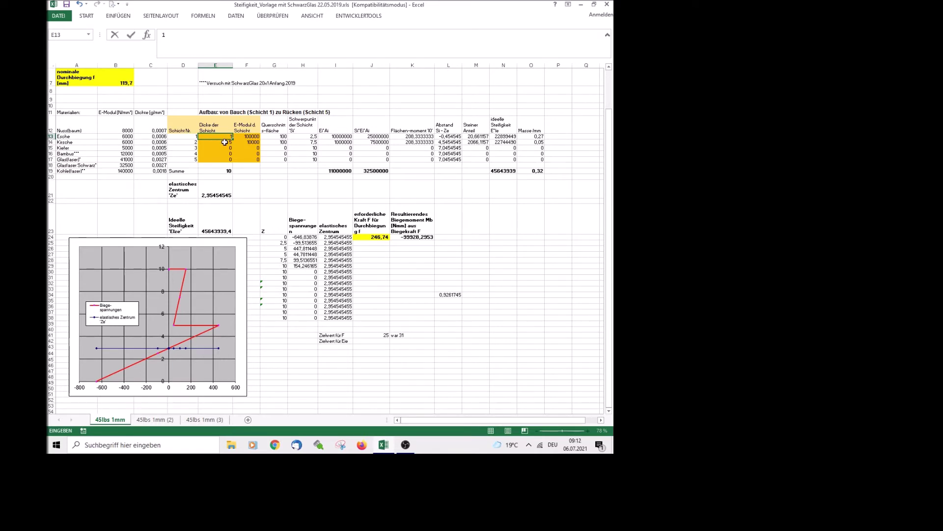
key(Return)
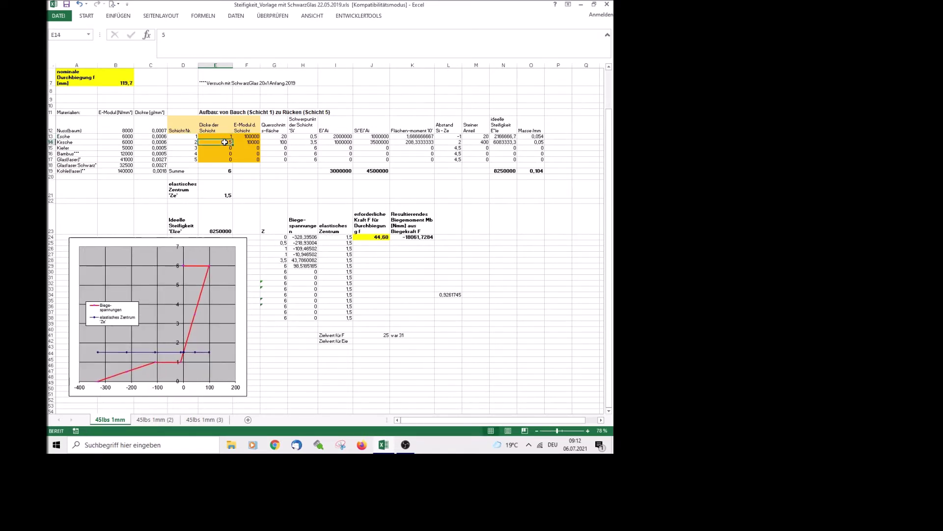
click(250, 137)
text(=)
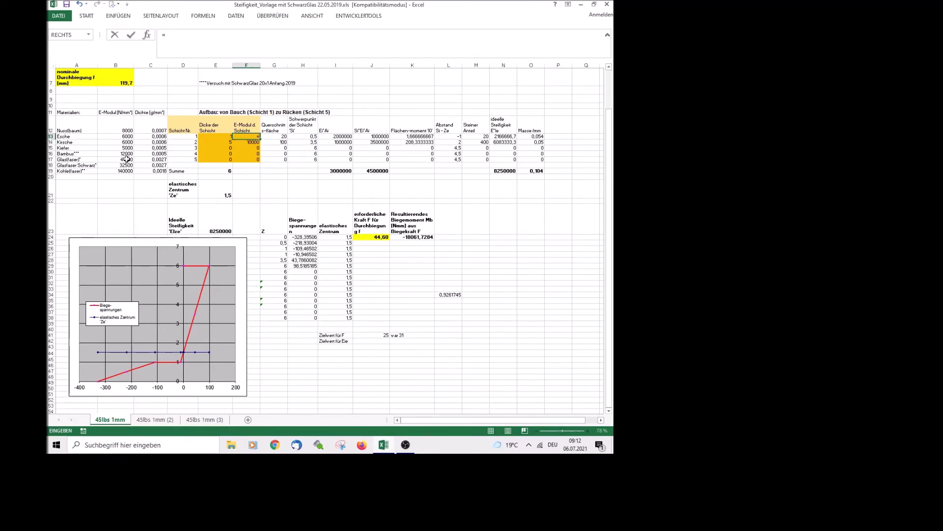
click(128, 160)
key(Return)
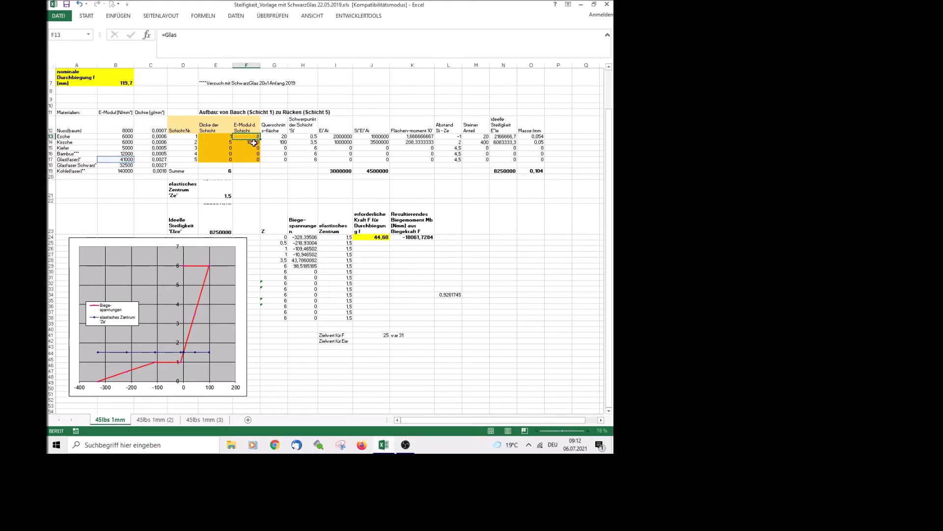
- Set layer 2 to a thickness of 0,8 mm and link its E-modulus to the Esche material value
click(230, 142)
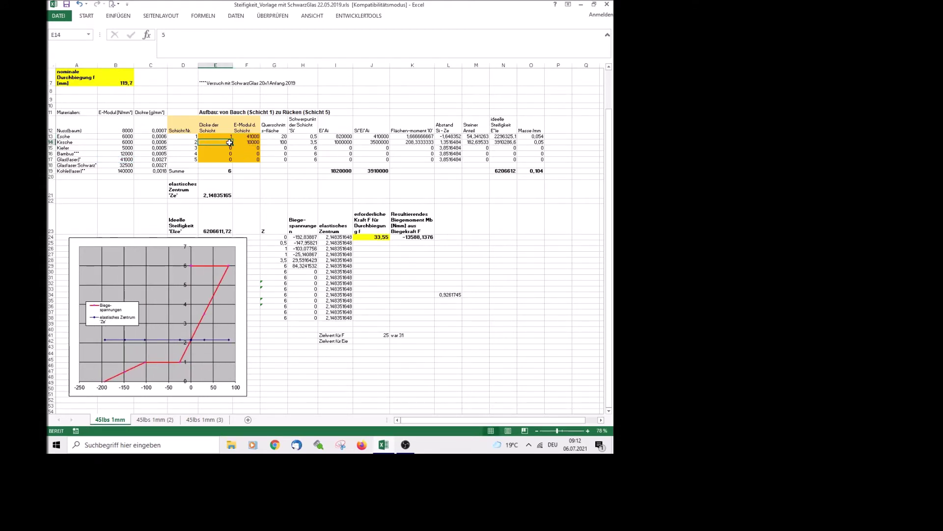
text(0,8)
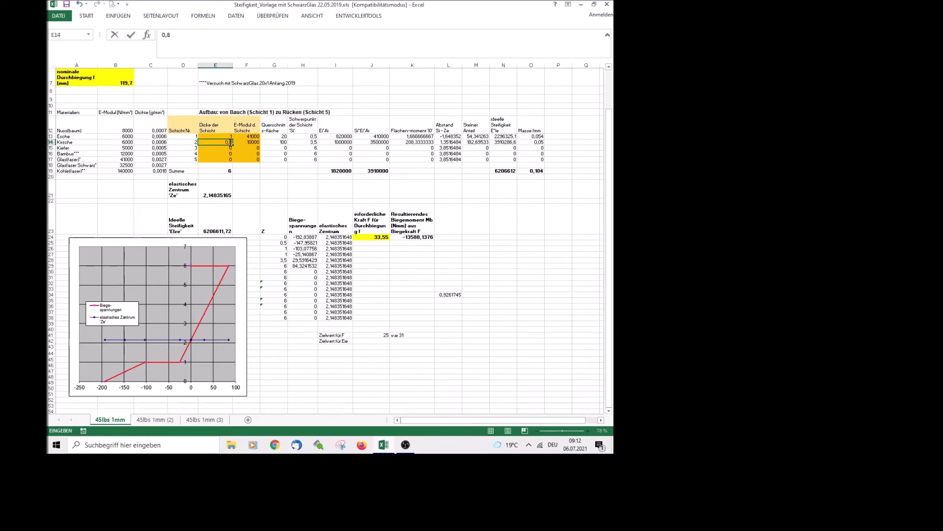
click(253, 142)
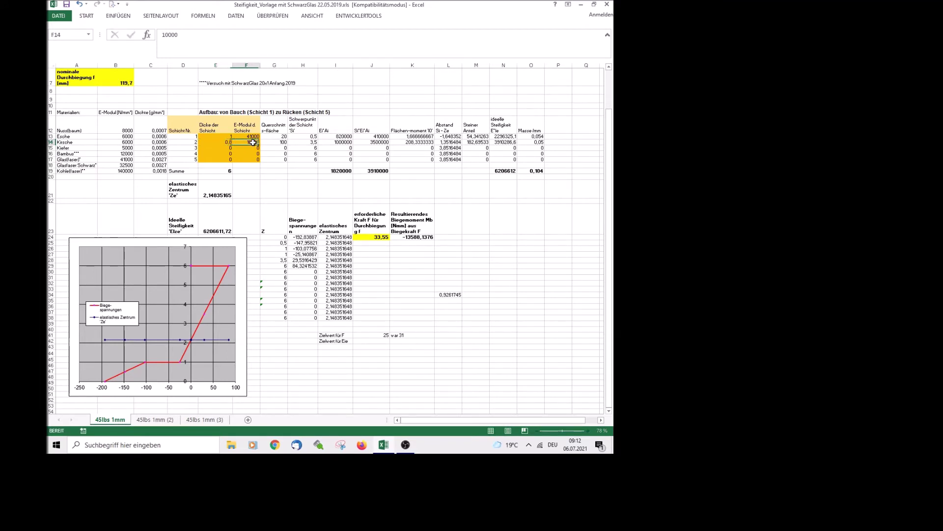
text(=)
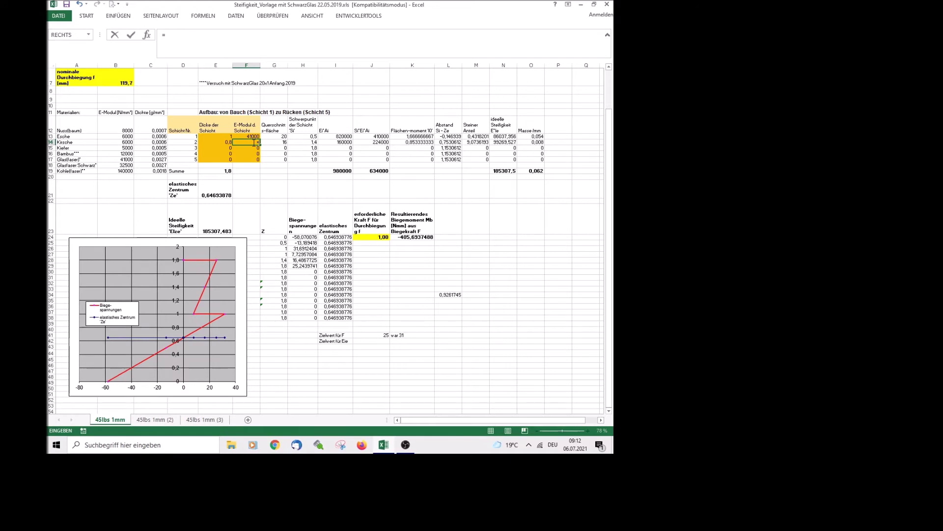
click(120, 137)
key(Return)
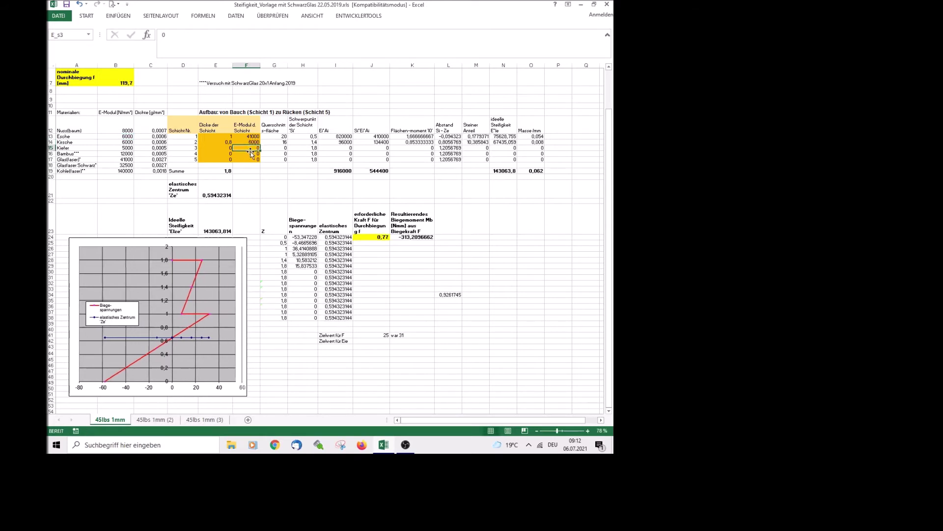
- Set layer 3 to a thickness of 4 mm and link its E-modulus to the Bambus material value
click(227, 148)
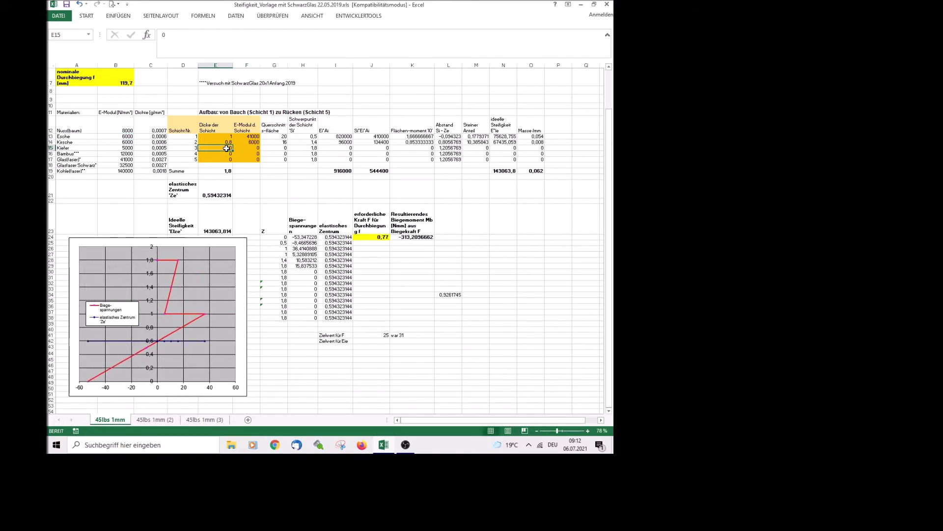
text(4)
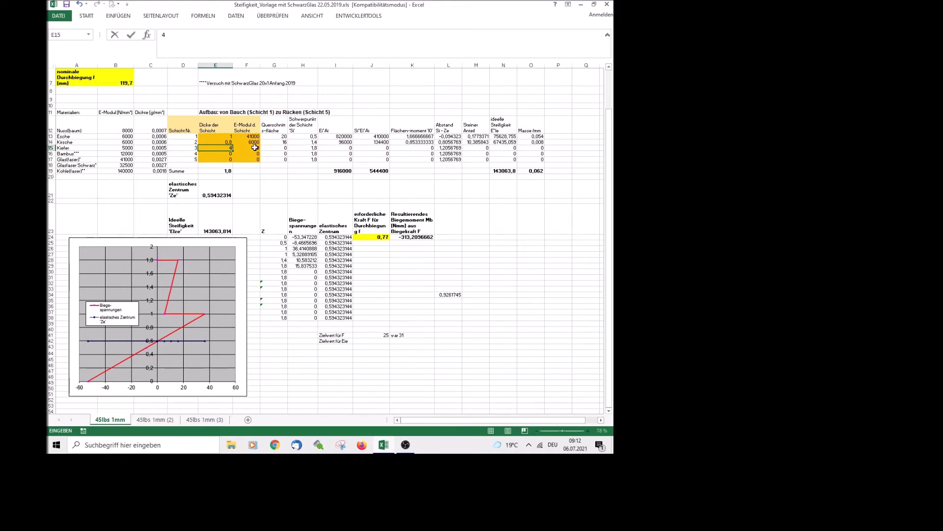
click(255, 147)
text(=)
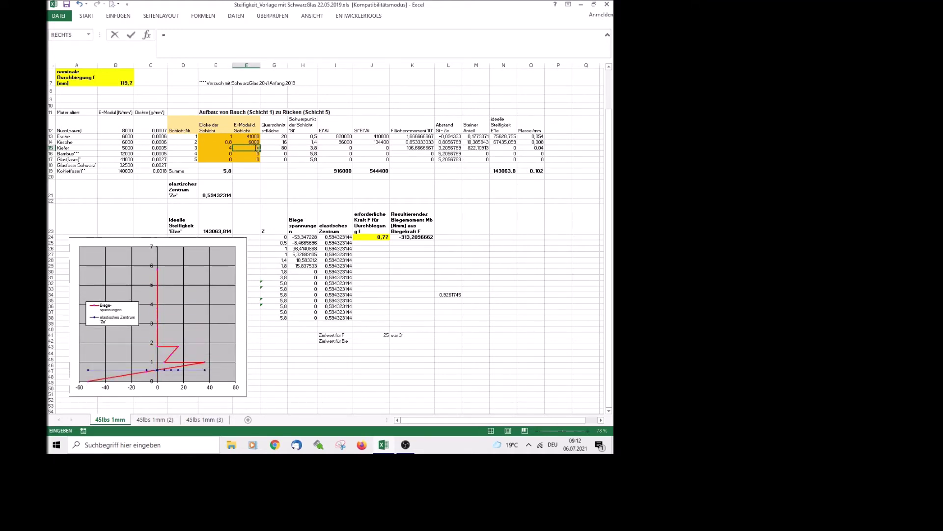
click(126, 154)
key(Return)
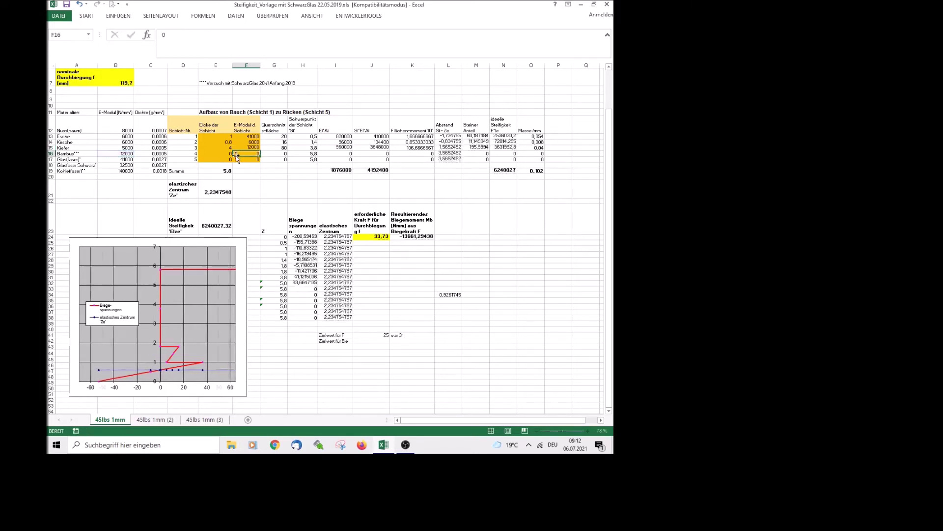
- Set layer 4 to a thickness of 0,8 mm and link its E-modulus to the Nuss(baum) material value
click(228, 154)
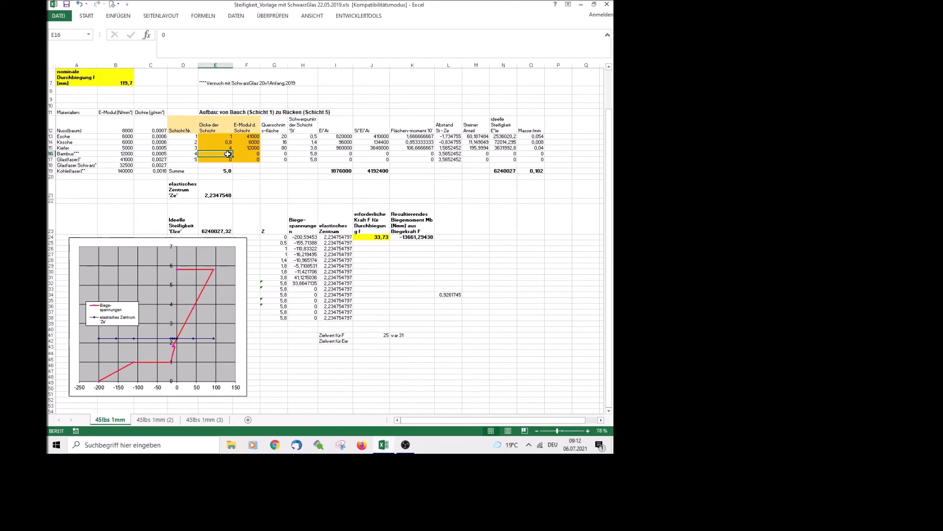
text(0,8)
click(252, 154)
text(=)
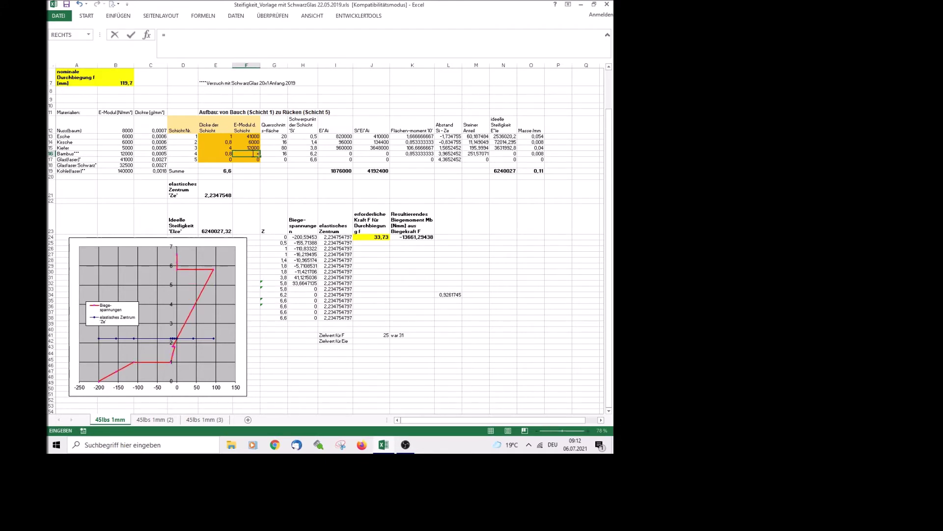
click(124, 130)
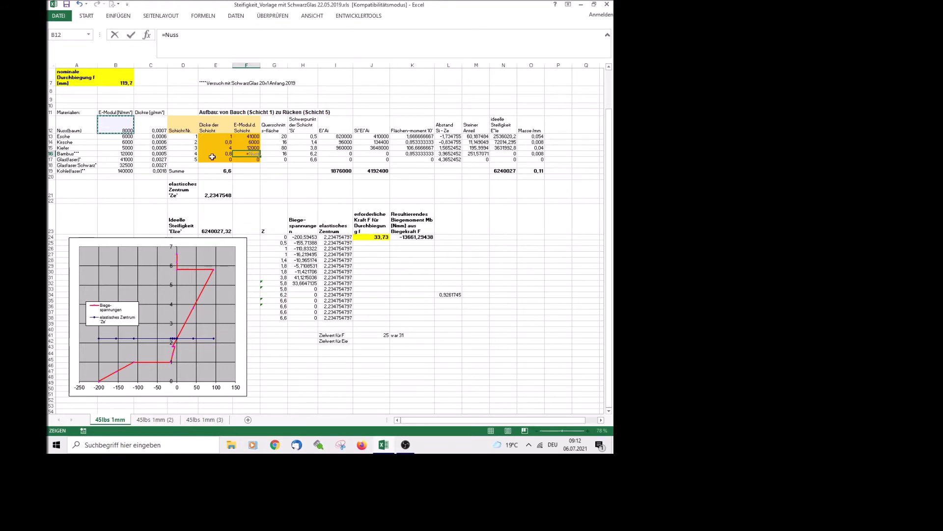
key(Return)
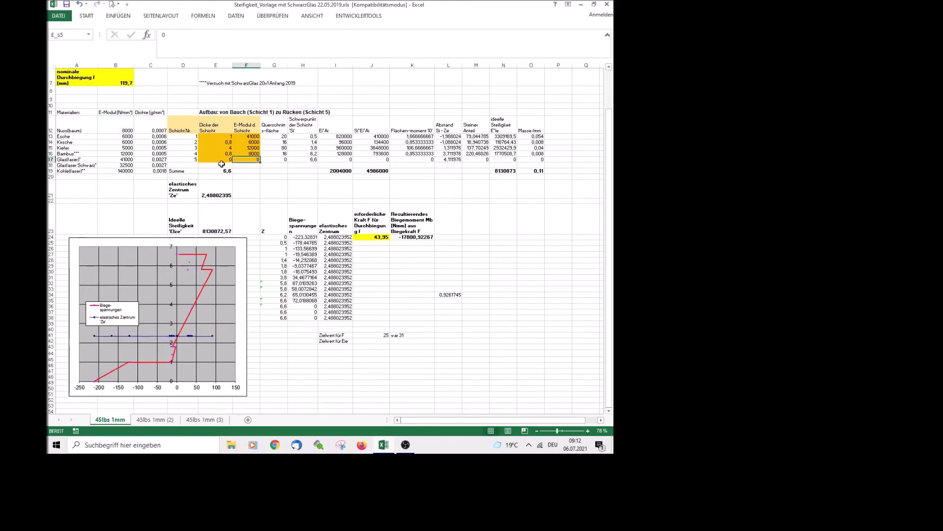
- Set layer 5 to a thickness of 1 mm and link its E-modulus to the Glas(faser) material value
click(225, 159)
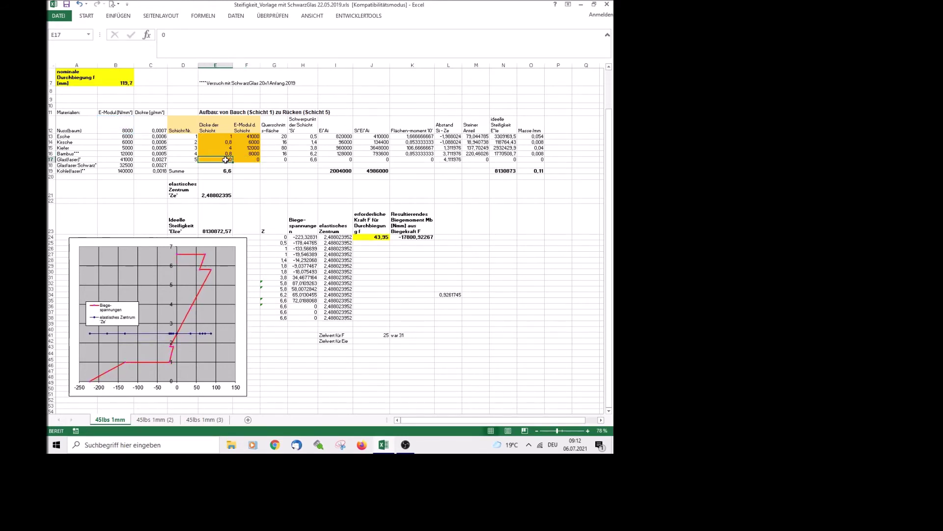
text(1)
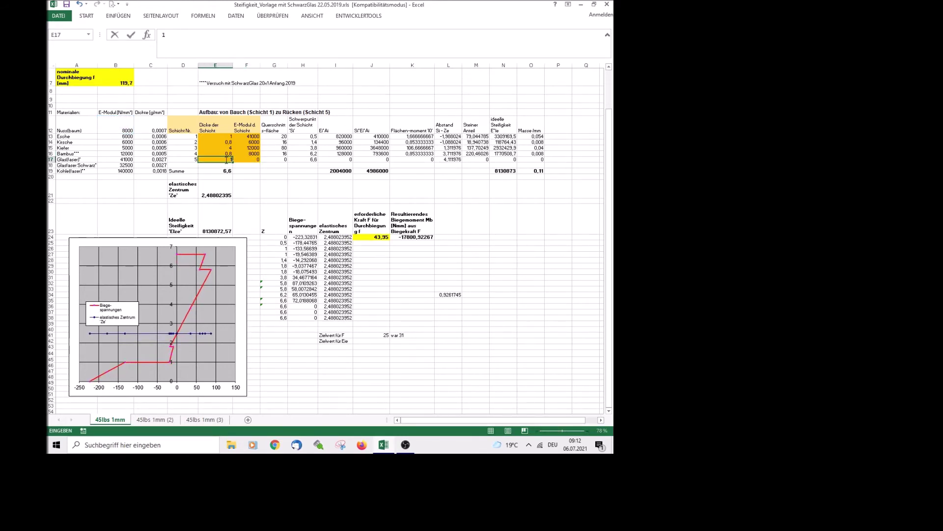
click(252, 159)
text(=)
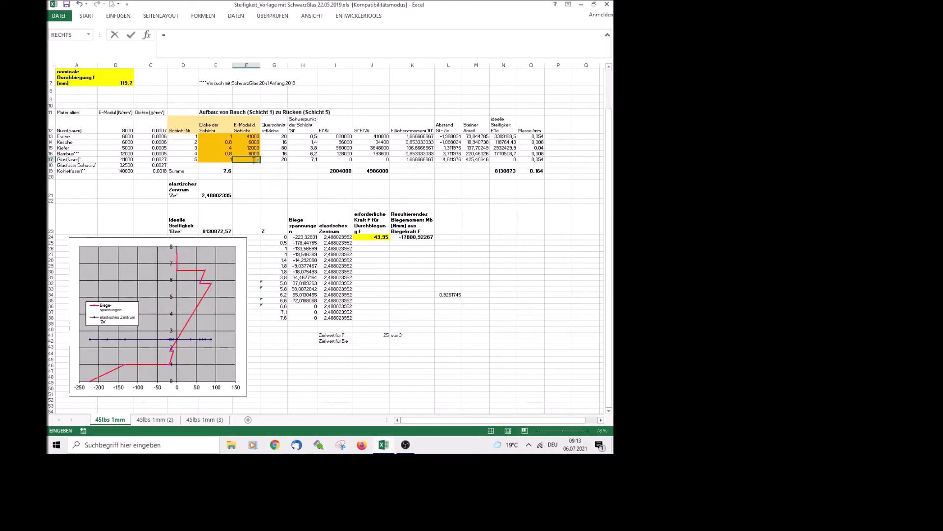
click(127, 161)
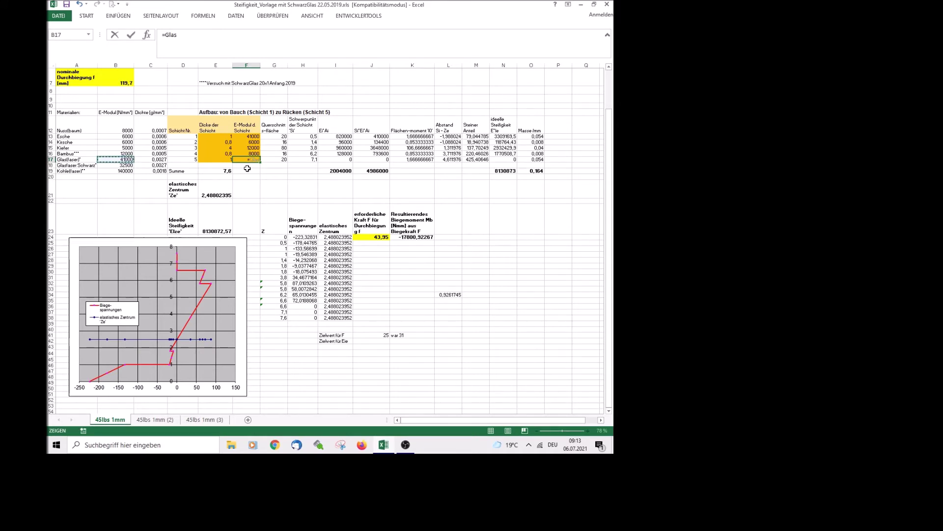
key(Return)
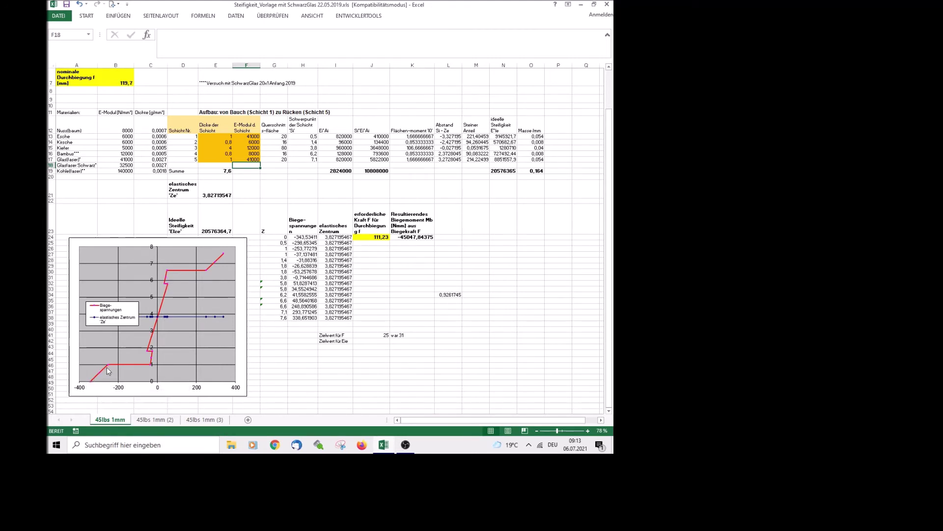
- Increase the thickness of layer 3 in two small increments up to 4,3 mm
mouse_move(109, 367)
mouse_move(149, 354)
mouse_move(169, 284)
mouse_move(225, 256)
scroll(127, 97, up, 1)
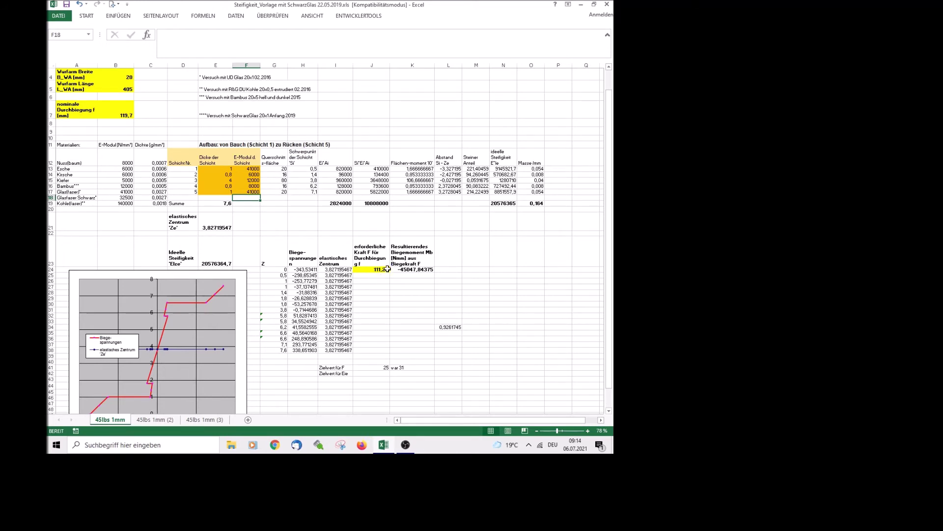
click(228, 180)
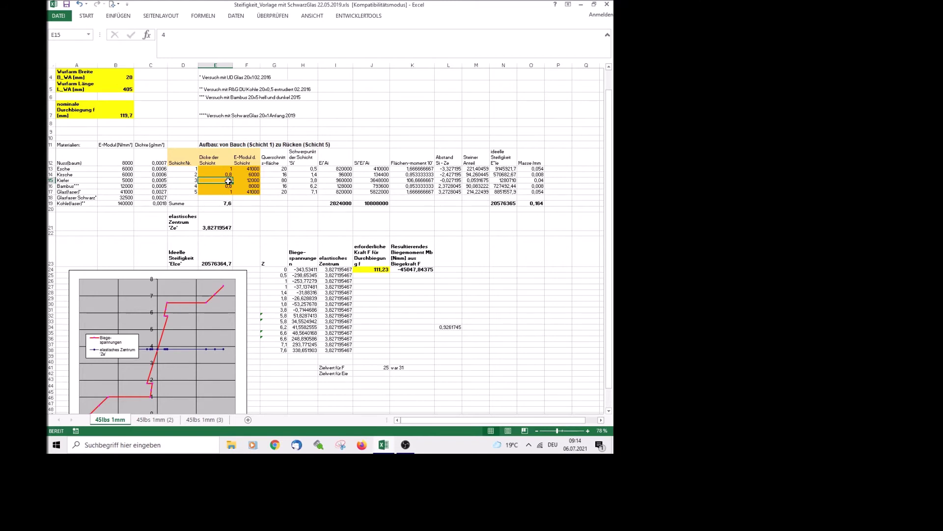
text(4)
key(Return)
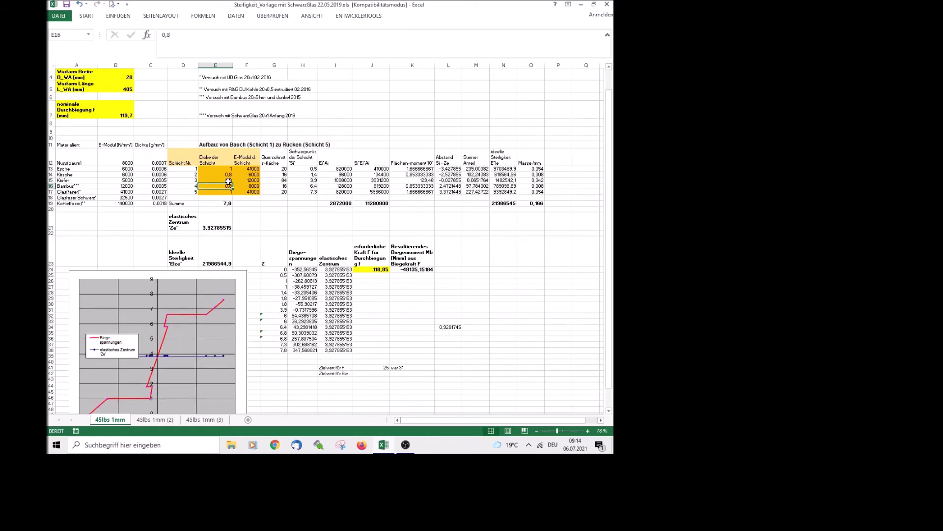
click(224, 180)
text(4)
key(Return)
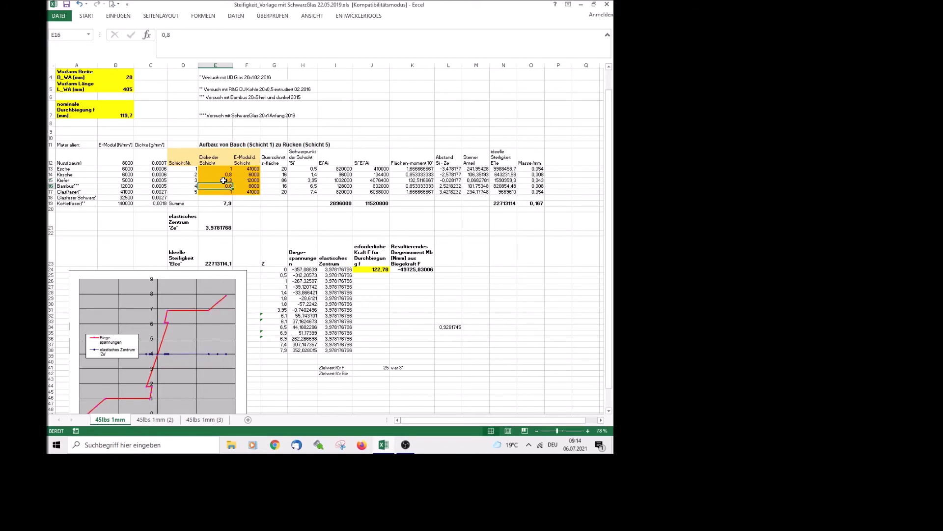
- Try a thickness of 4,4 mm for layer 3
click(223, 181)
text(4,4)
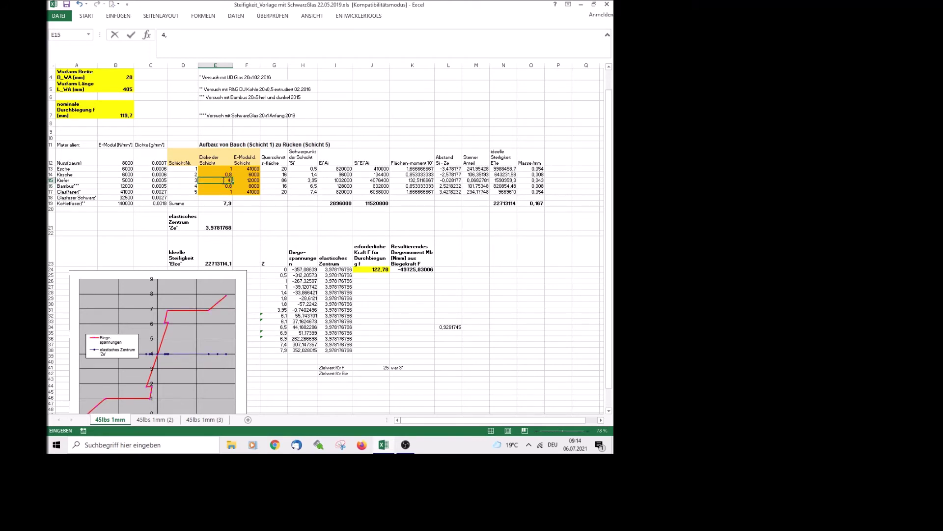
key(Return)
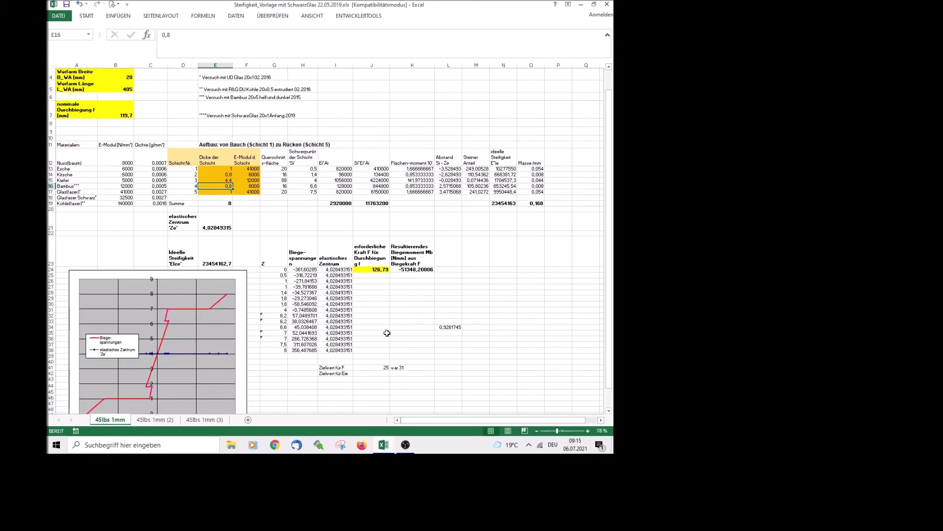
- Reduce the thickness of the glass layer 5 to 0,5 mm
scroll(387, 334, down, 1)
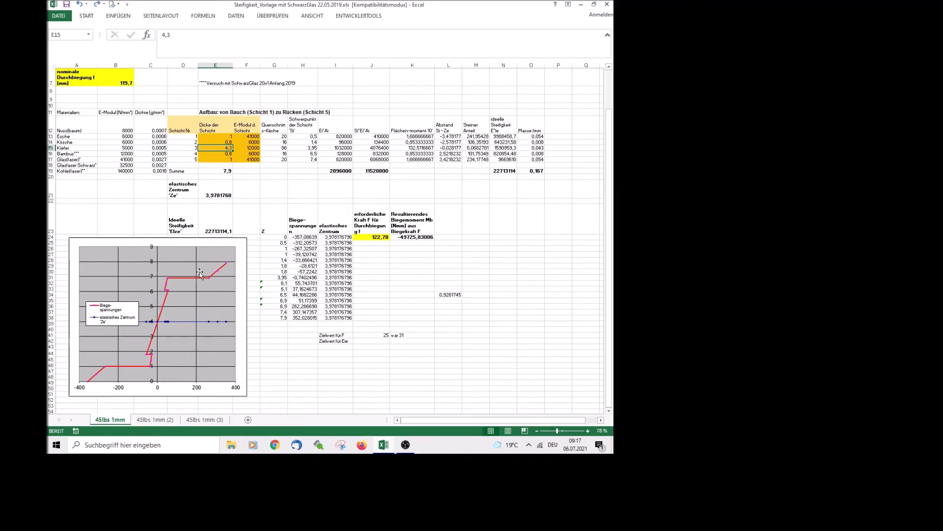
click(227, 160)
text(0,5)
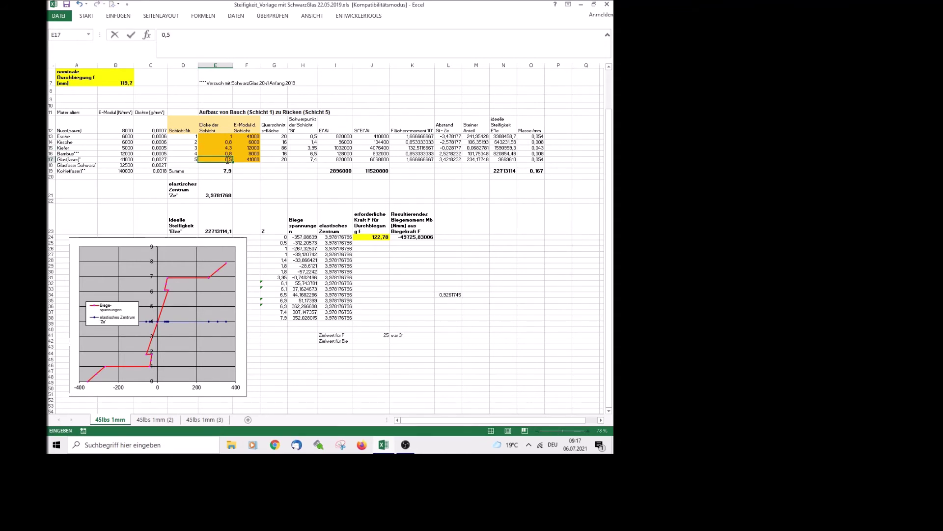
click(247, 160)
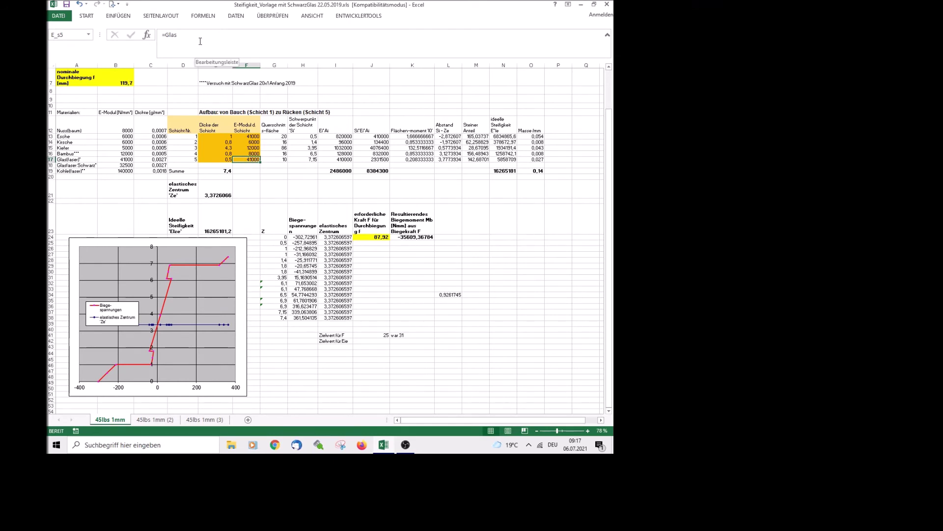
- Link the E-modulus of layer 5 to the Kohle(faser) material value
click(125, 172)
click(251, 158)
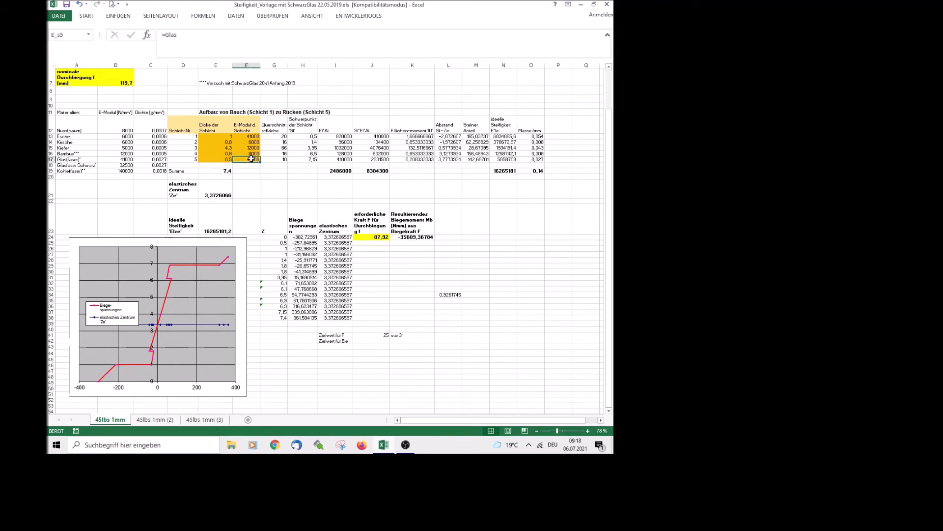
text(=)
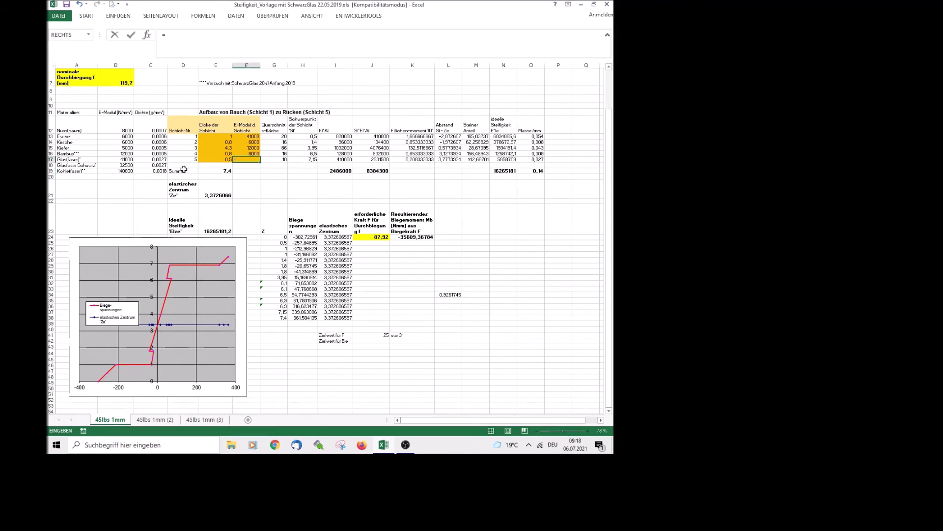
click(124, 172)
key(Return)
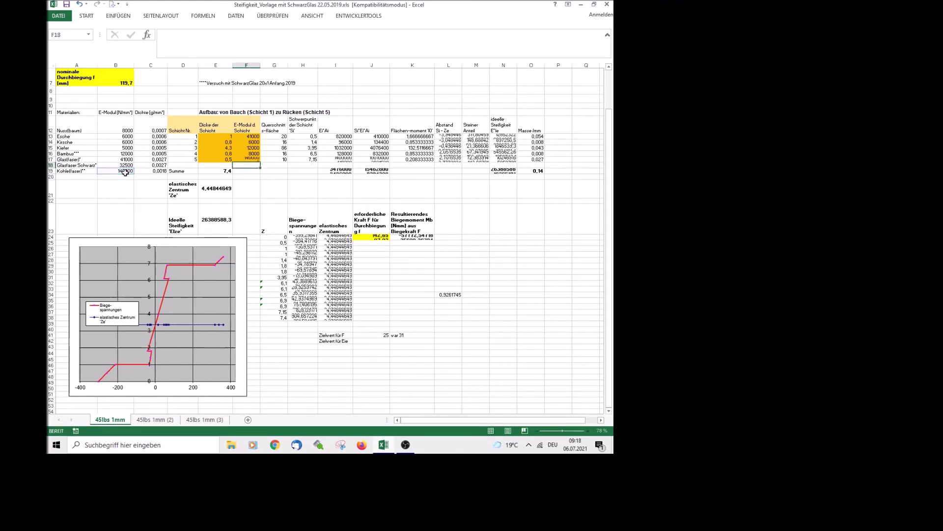
- Reduce the thickness of layer 3 to 4 mm
click(219, 147)
text(4)
key(Return)
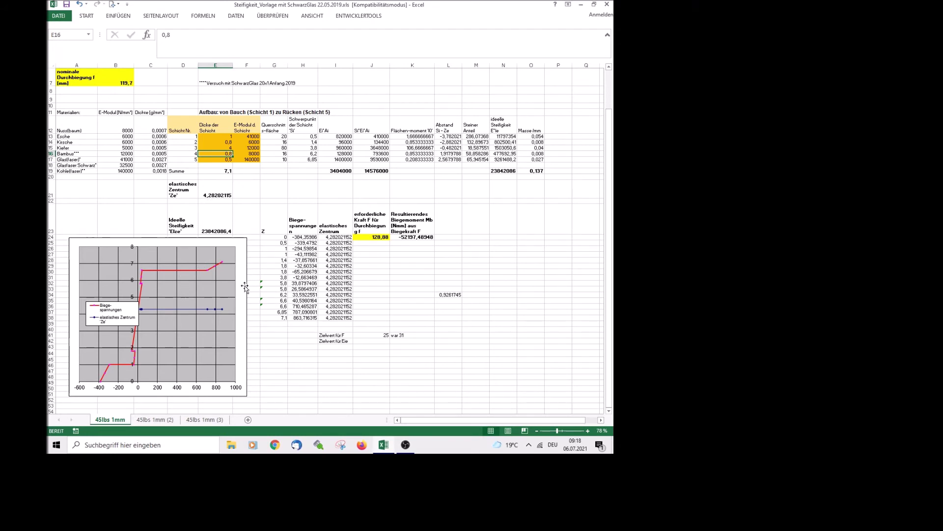
- Move the chart legend up, clear of the curves, and inspect the Biegespannungen points along the stress curve
drag(118, 303, 112, 270)
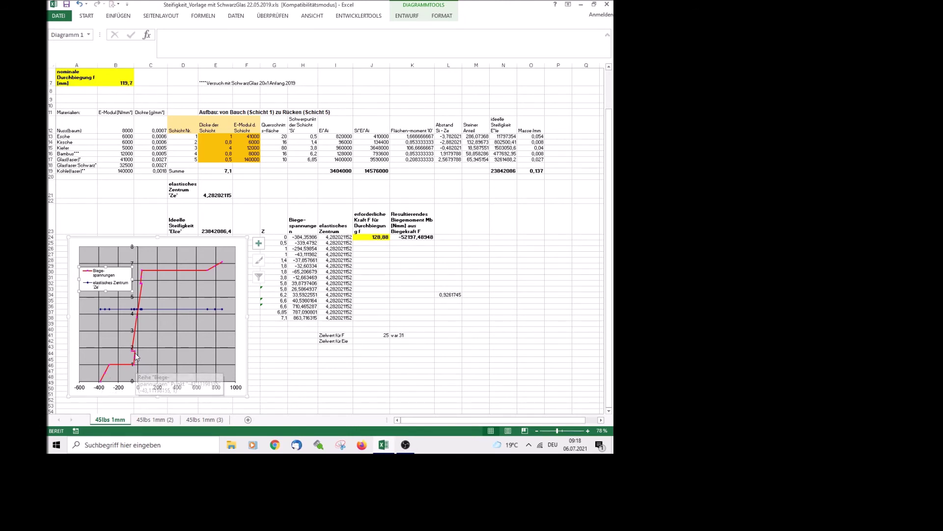
mouse_move(133, 351)
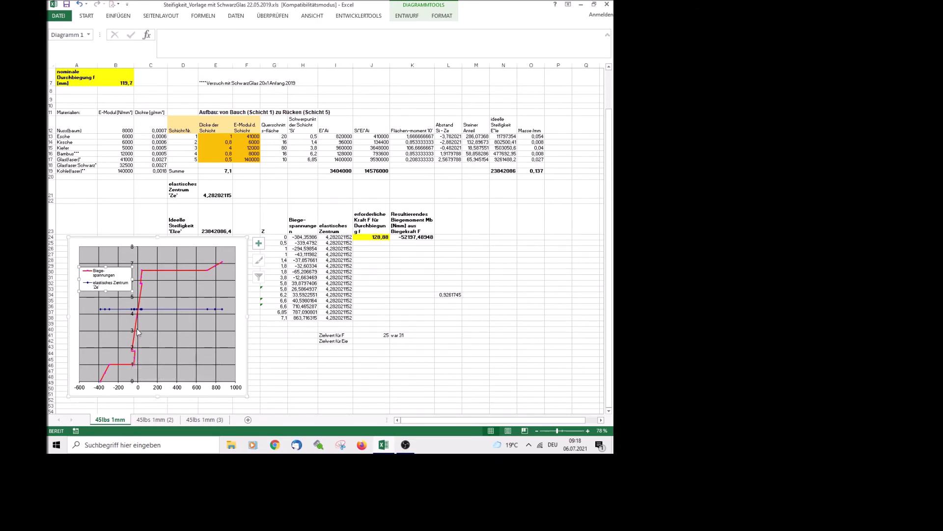
mouse_move(145, 289)
mouse_move(195, 271)
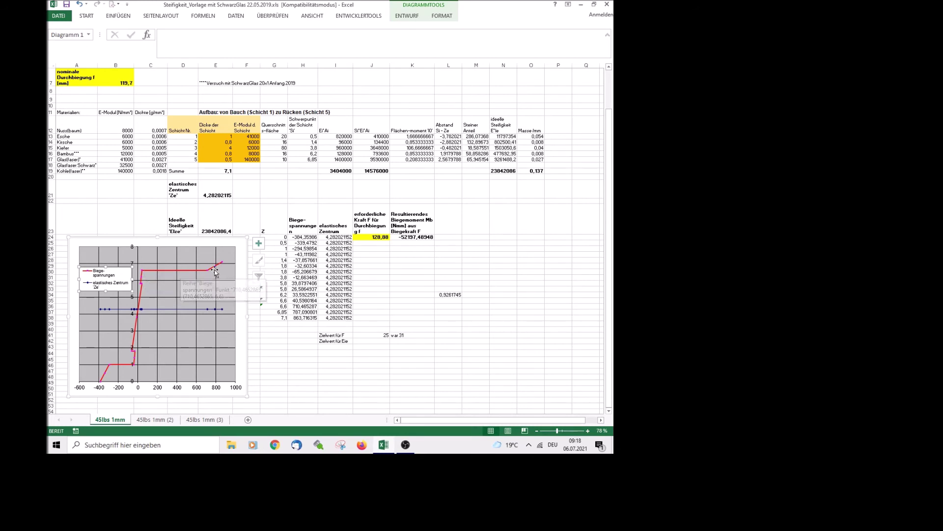
mouse_move(223, 267)
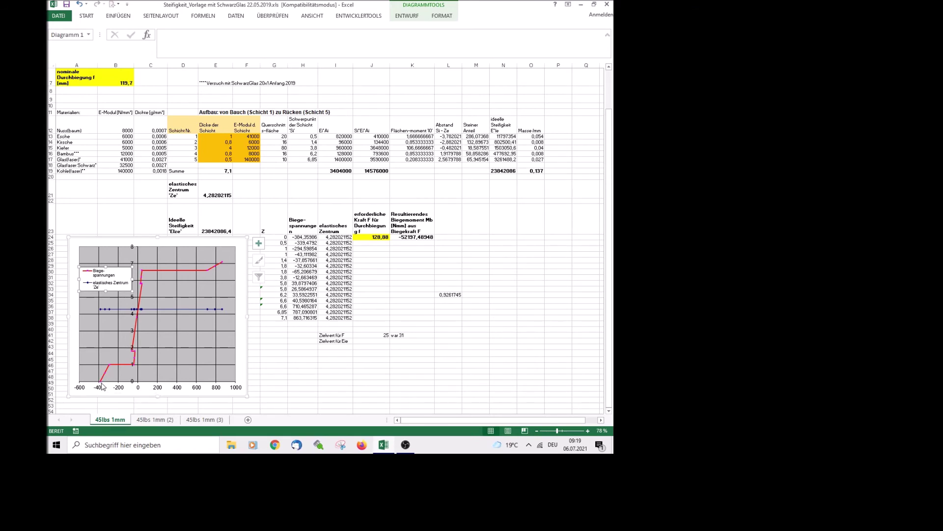
mouse_move(102, 386)
- Reduce the thickness of layer 3 to 3,9 mm
click(226, 148)
text(3,9)
key(Return)
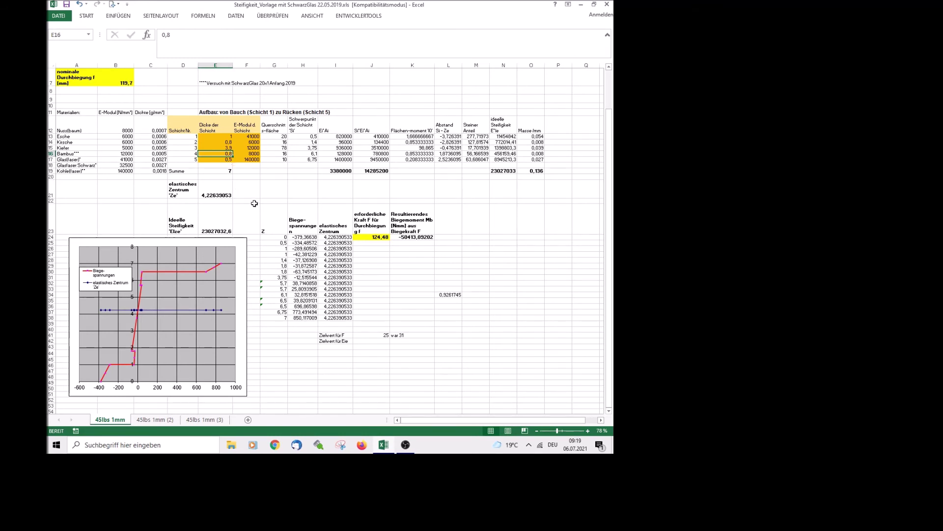
- Set layer 1 to a thickness of 0,5 mm and link its E-modulus to the Kohle(faser) material value
click(225, 135)
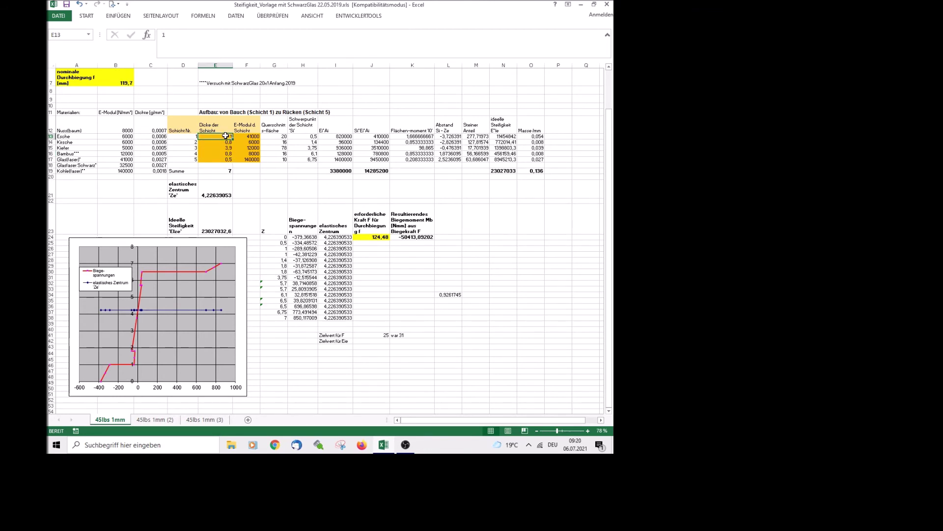
text(0,5)
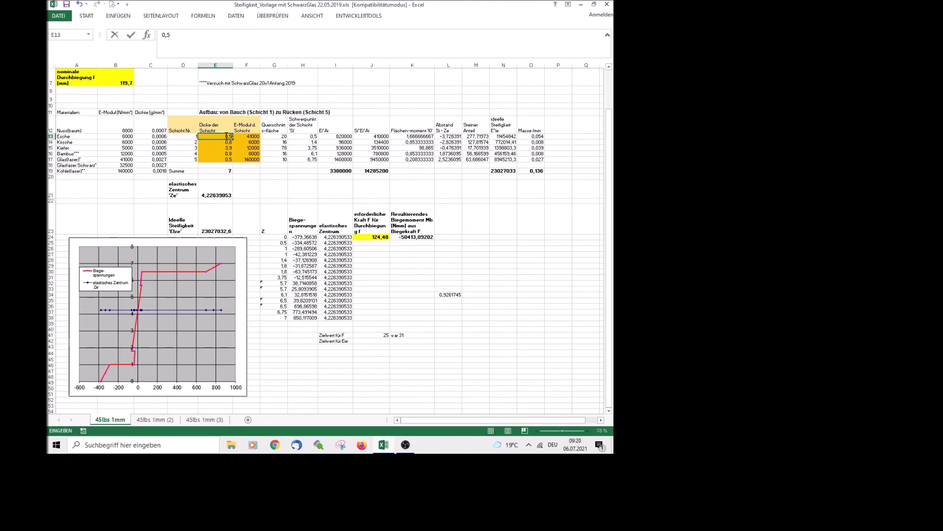
click(252, 137)
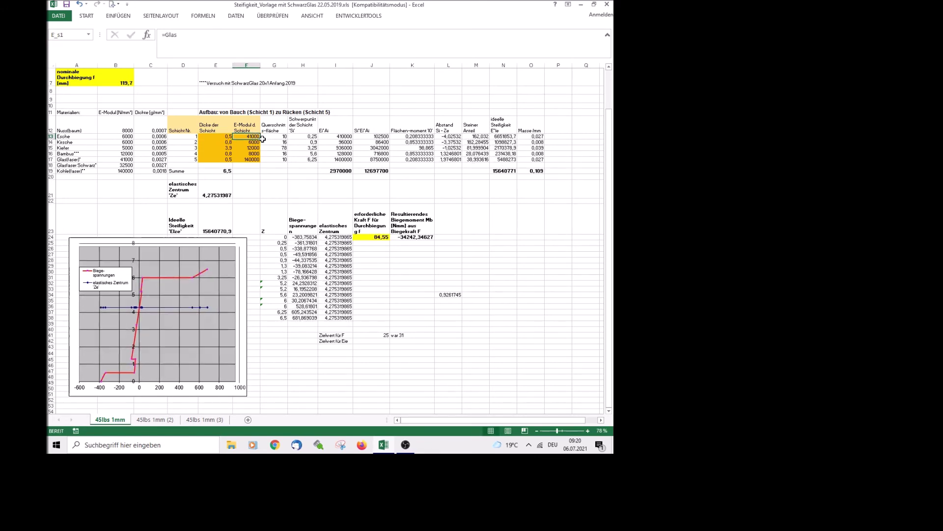
text(=)
click(126, 171)
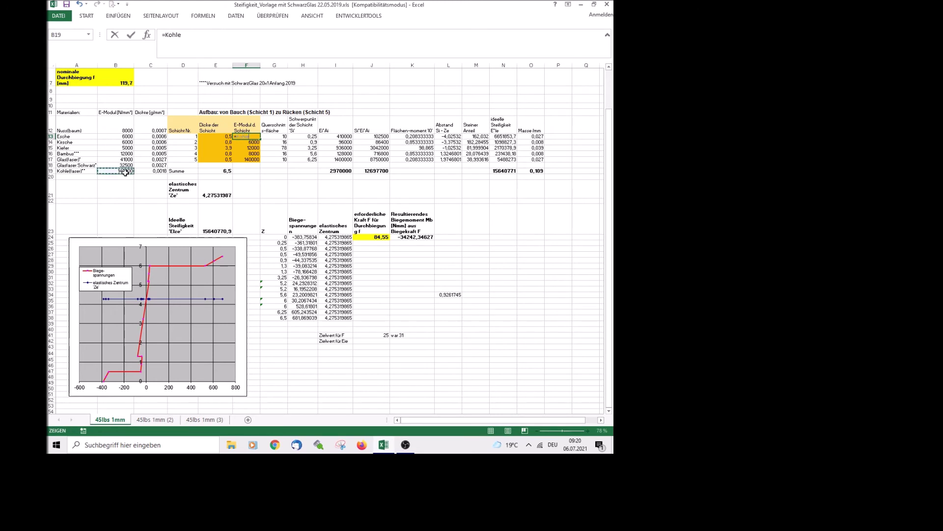
key(Return)
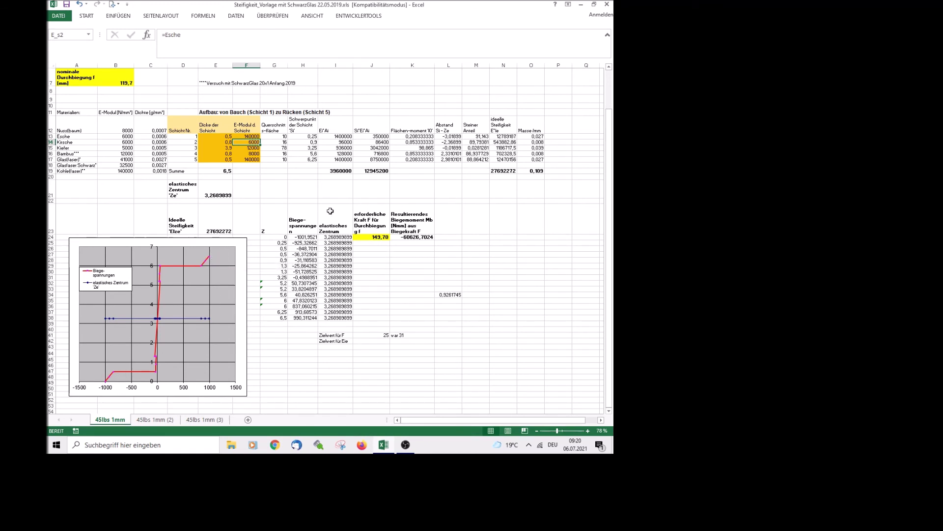
click(381, 237)
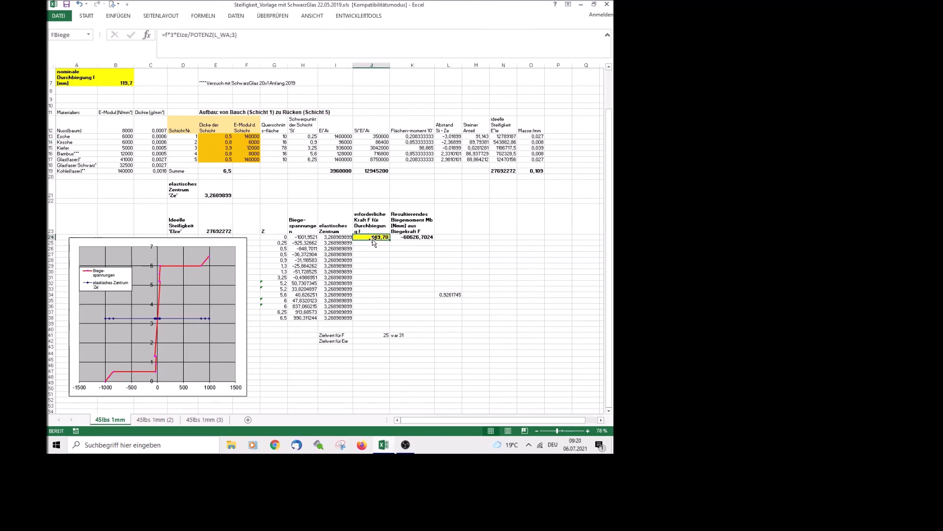
- Try thicknesses of 3,5 mm and 3,4 mm for layer 3 and check the resulting stress curve
click(230, 148)
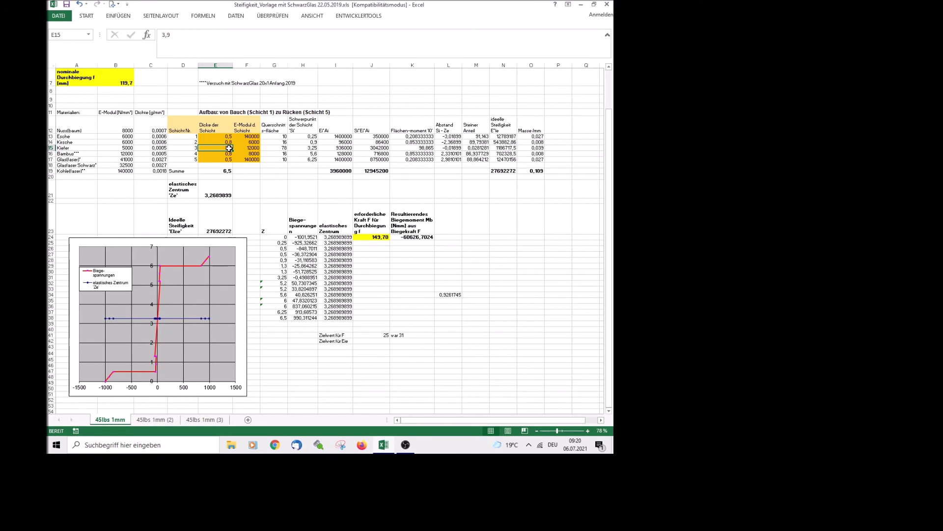
text(3)
key(Return)
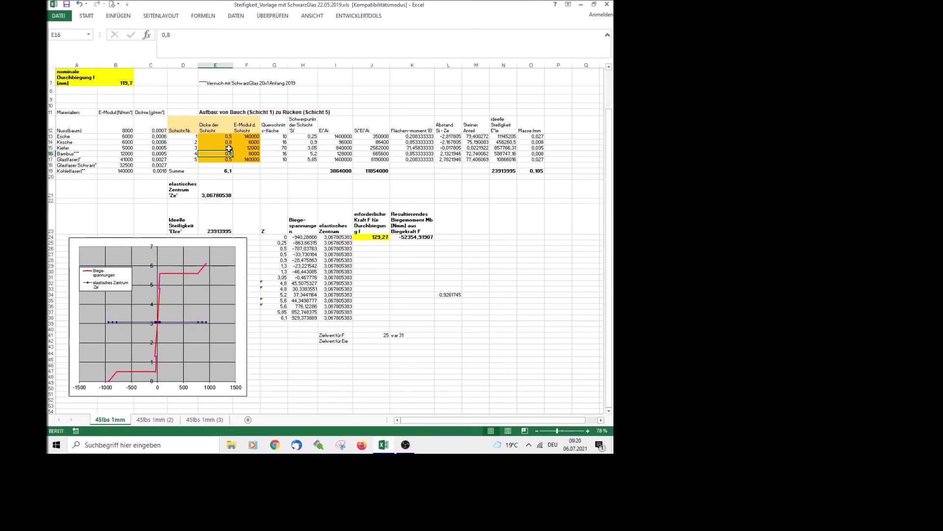
click(229, 148)
text(3)
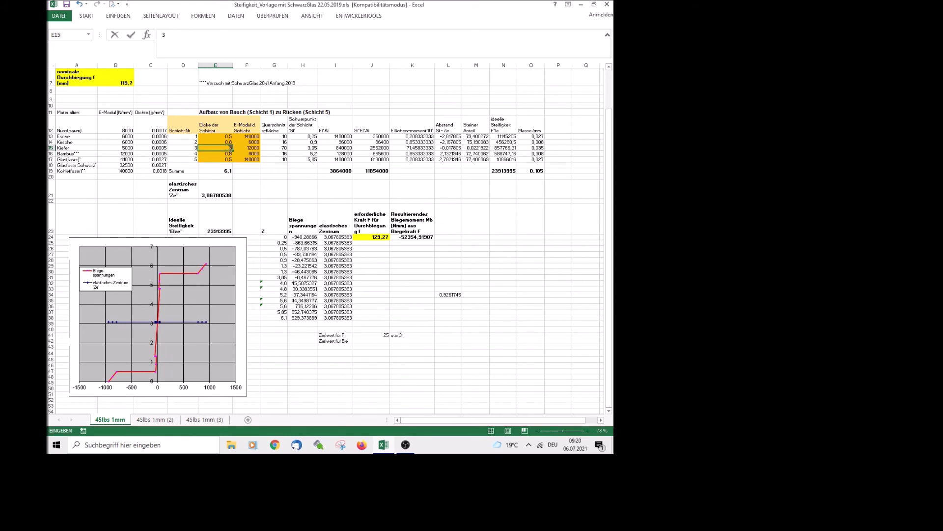
text(,4)
key(Return)
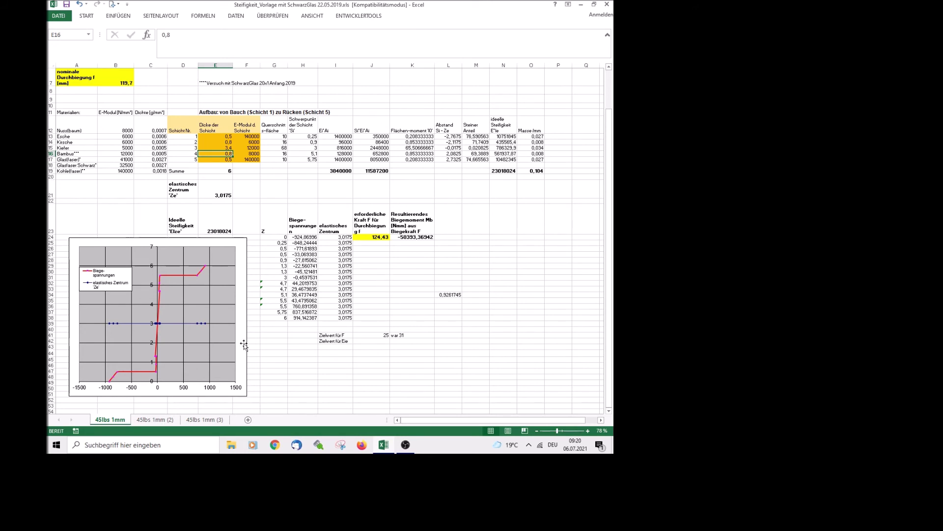
mouse_move(206, 267)
- Increase the thickness of the carbon layer 1 to 1 mm
click(223, 136)
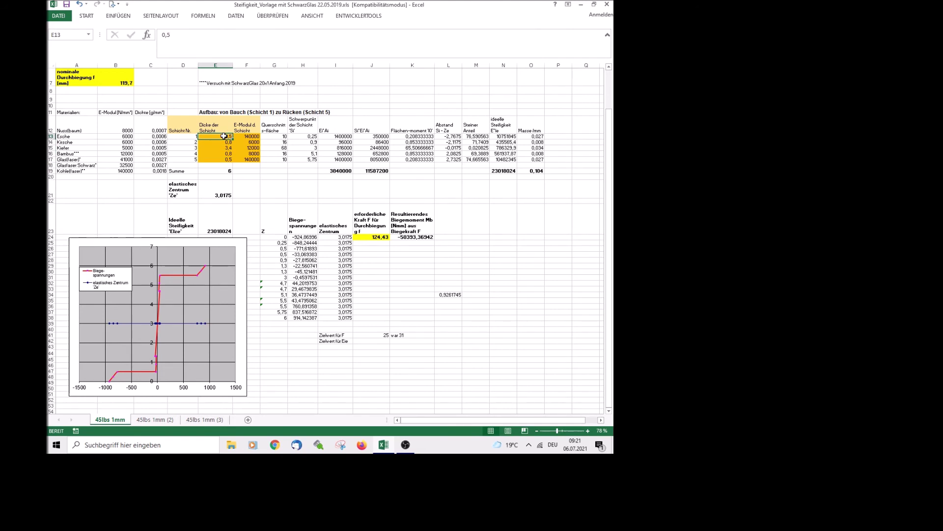
text(1)
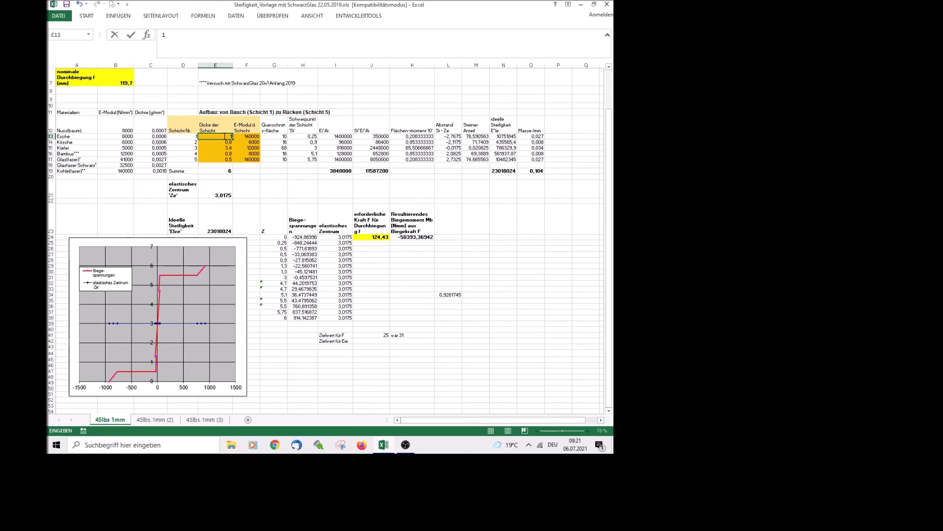
key(Return)
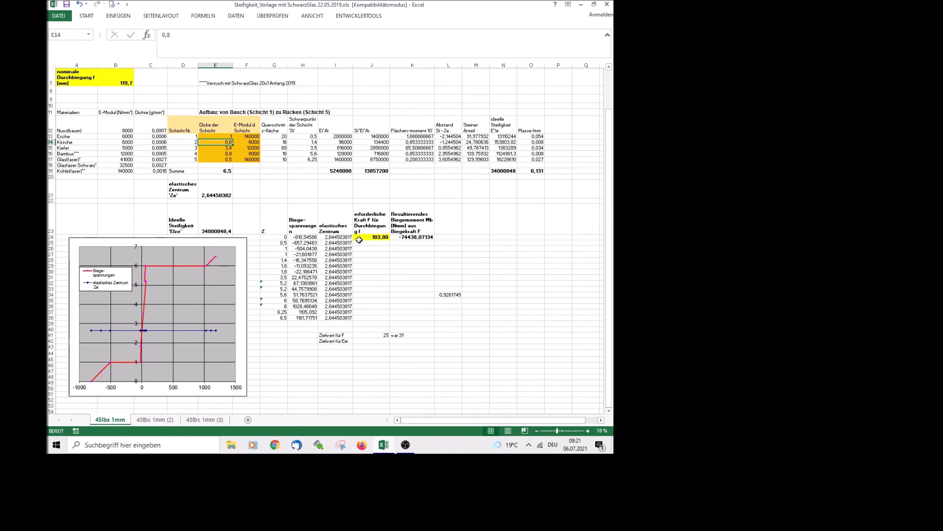
- Try successively thinner values for layer 3: 3, 2,8, 2,7, 2,5 and 2,4 mm
click(226, 148)
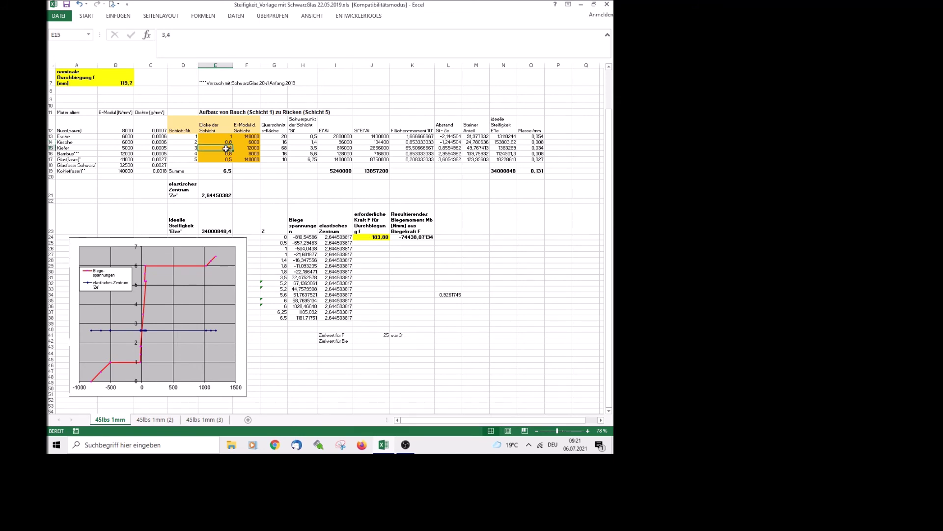
text(3)
key(Return)
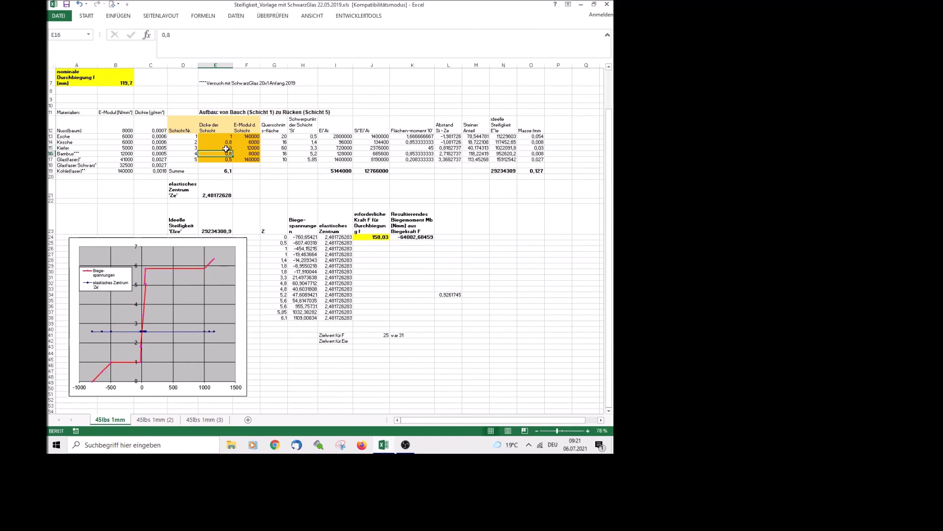
click(226, 149)
text(2,8)
key(Return)
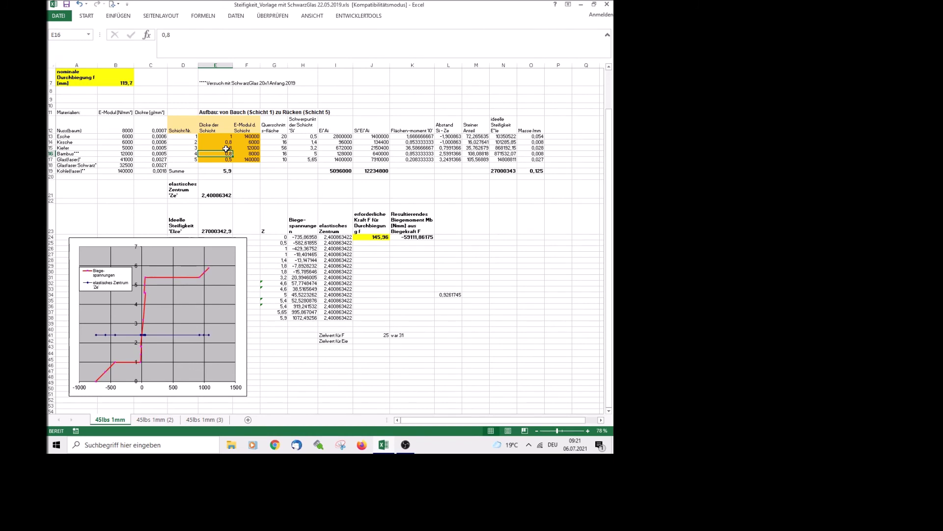
click(226, 148)
text(2,7)
key(Return)
click(226, 149)
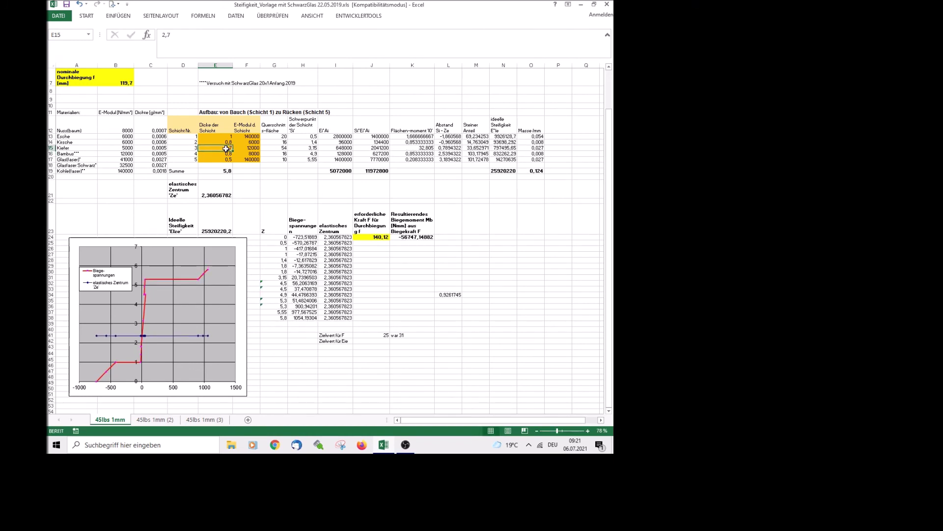
text(2,5)
click(226, 148)
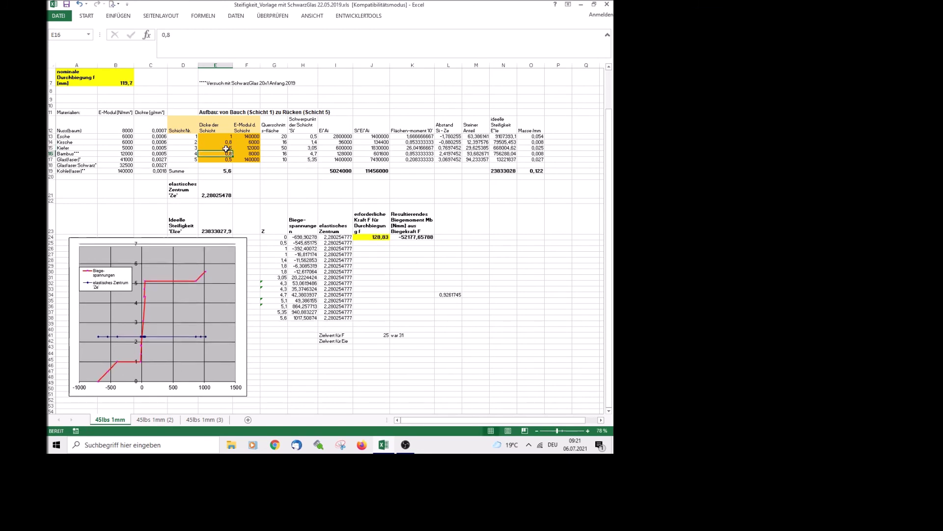
text(2,)
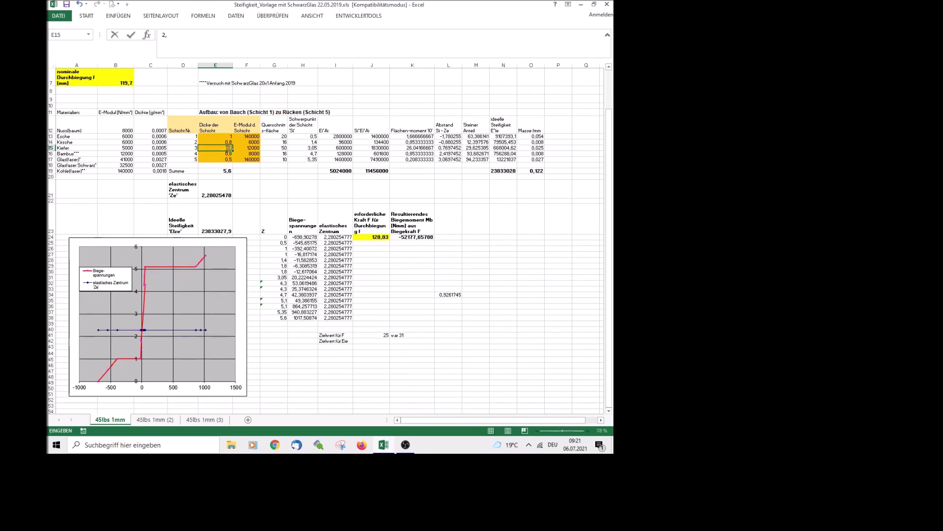
text(4)
key(Return)
- Set the thickness of layer 3 to 2,45 mm and inspect the Biegespannungen points along the chart's stress curve
click(226, 148)
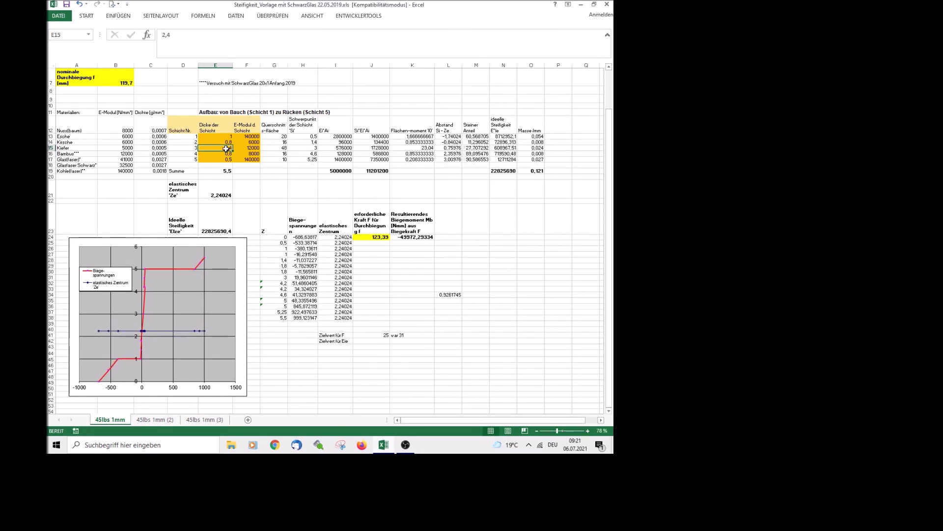
text(2)
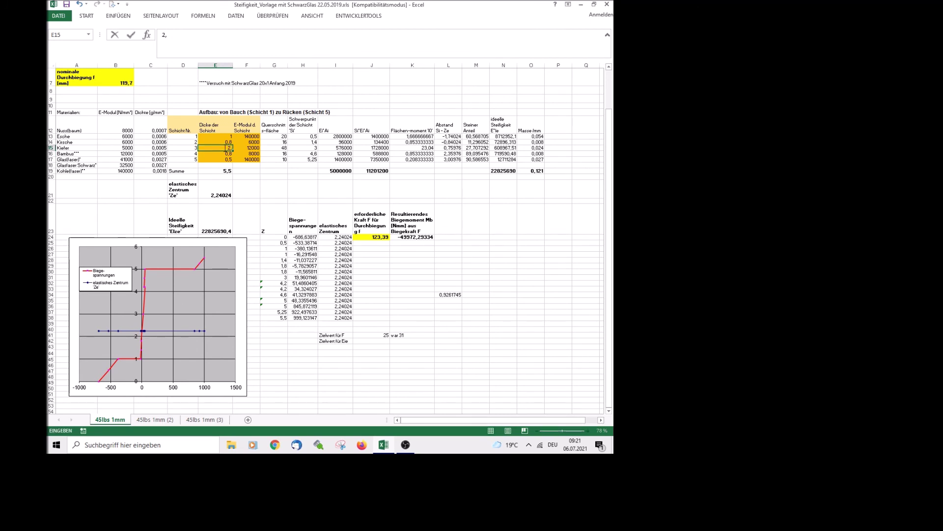
text(,45)
key(Return)
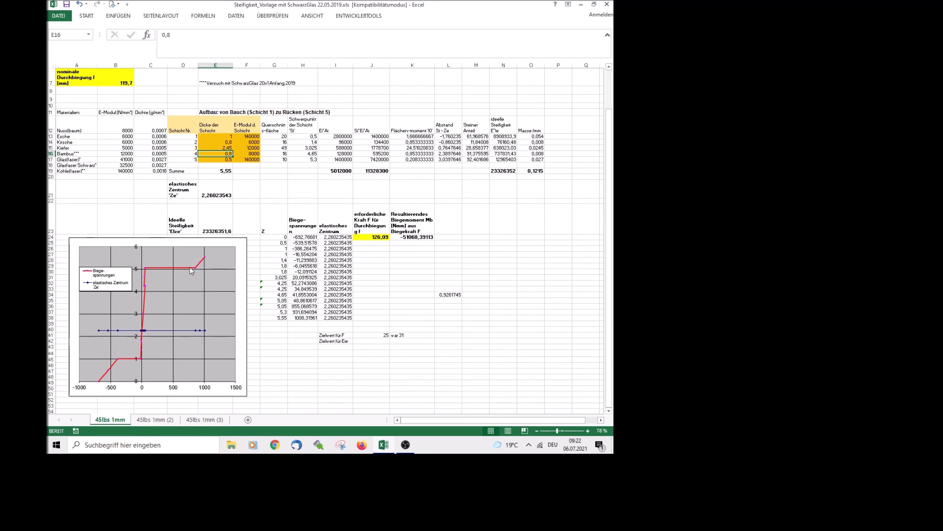
mouse_move(207, 261)
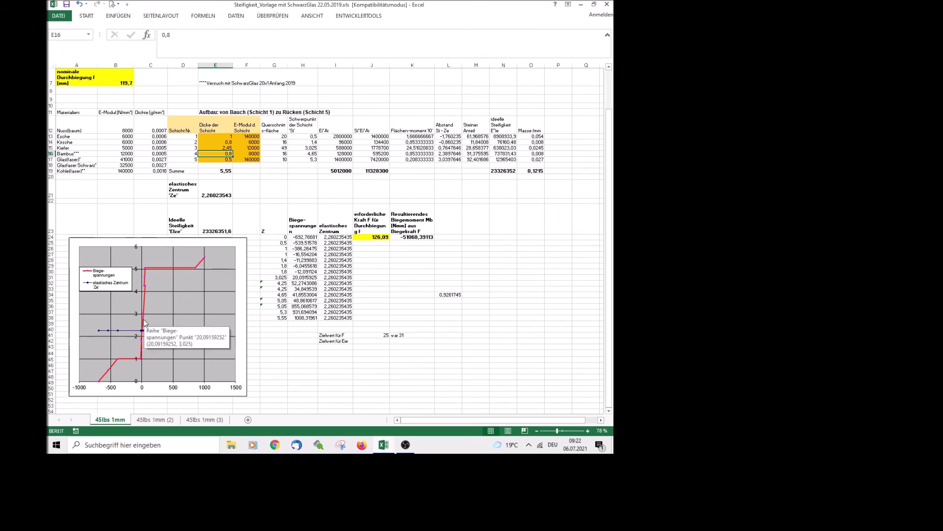
mouse_move(142, 330)
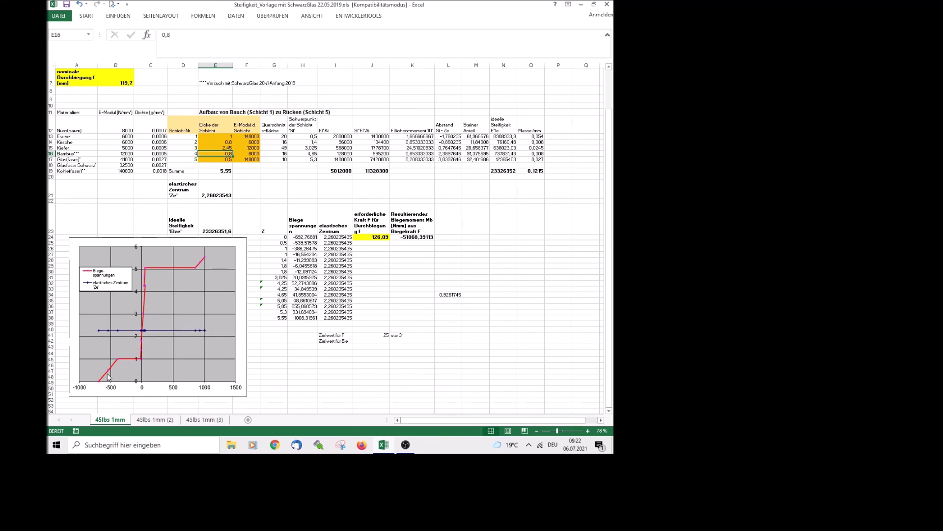
mouse_move(101, 384)
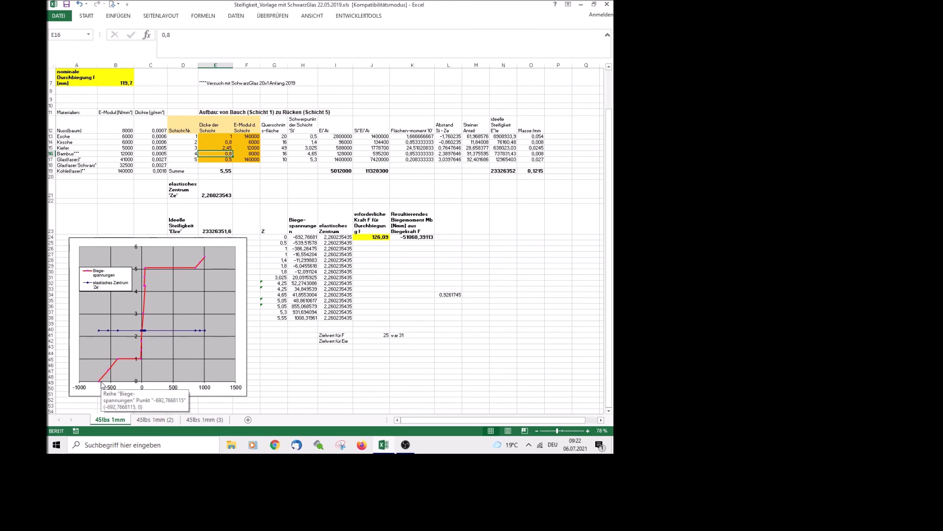